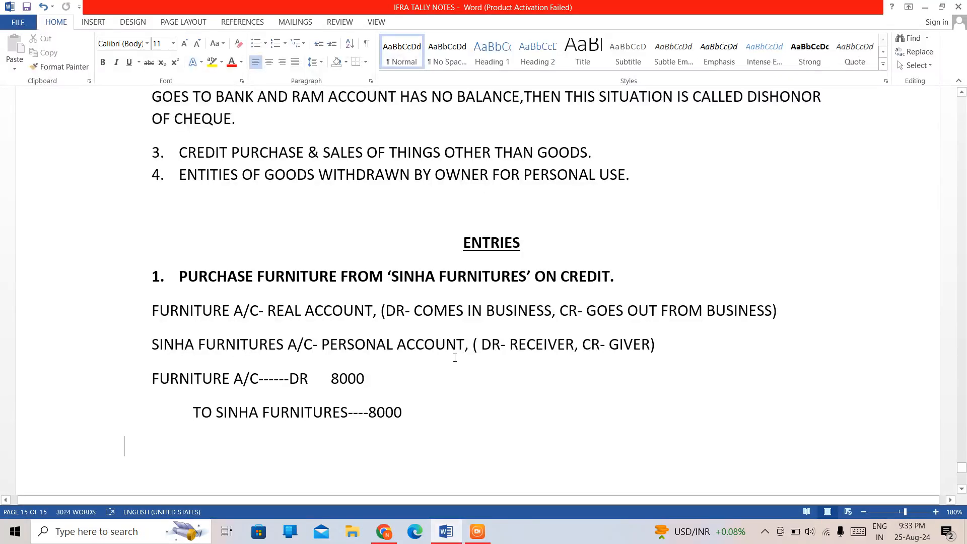
# Step: Review the notes above the ENTRIES heading, back to the "ADJUSTEMNT ENTRIES-" item
pyautogui.press('Up')
pyautogui.press('Up')
pyautogui.press('Up')
pyautogui.press('Up')
pyautogui.press('Up')
pyautogui.press('Up')
pyautogui.press('Up')
pyautogui.press('Up')
pyautogui.press('Up')
pyautogui.press('Up')
pyautogui.press('Up')
pyautogui.press('Up')
pyautogui.press('Up')
pyautogui.press('Up')
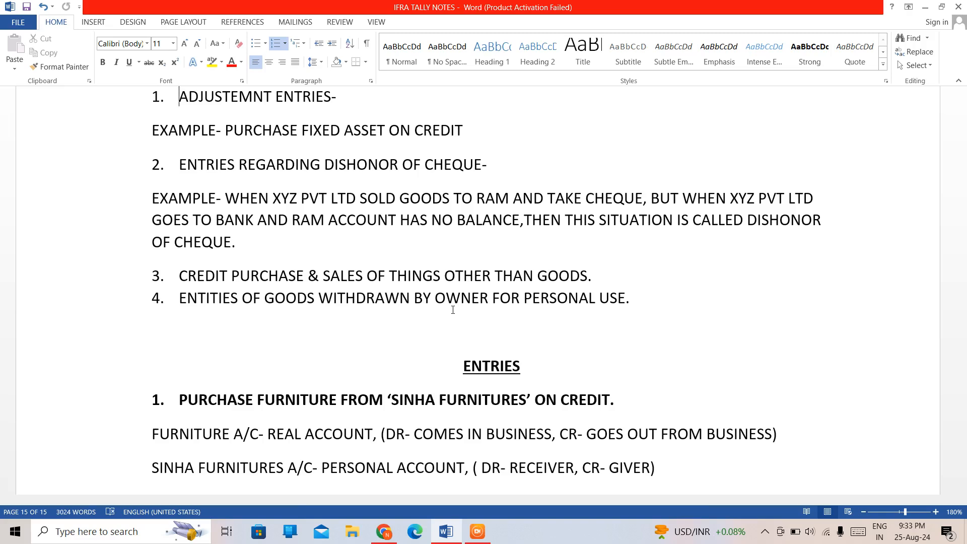
# Step: Highlight the heading "ENTRIES REGARDING DISHONOR OF CHEQUE-" to review it, then clear the selection
pyautogui.press('Down')
pyautogui.press('Down')
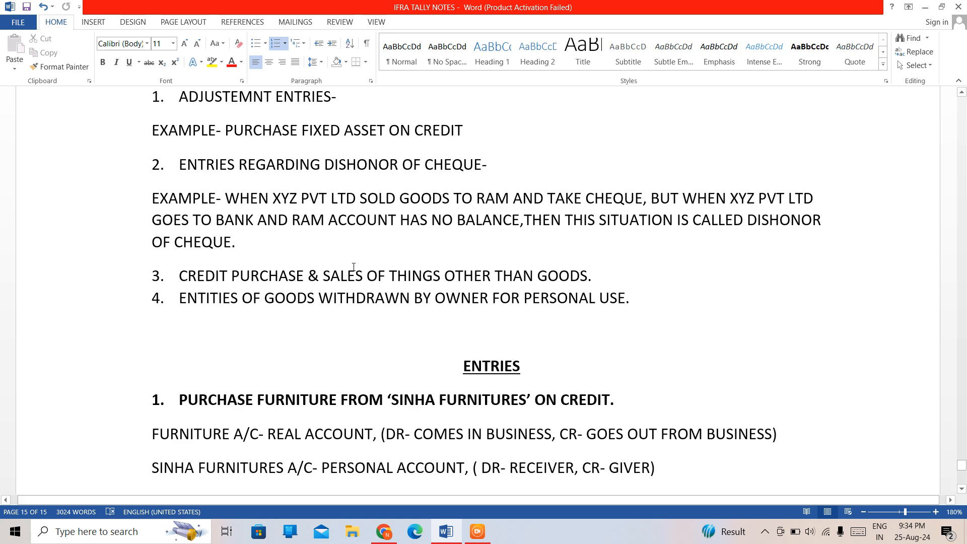
pyautogui.hotkey('shift', 'Right')
pyautogui.hotkey('shift', 'Right')
pyautogui.hotkey('shift', 'Right')
pyautogui.hotkey('shift', 'Right')
pyautogui.hotkey('shift', 'Right')
pyautogui.hotkey('shift', 'Right')
pyautogui.hotkey('shift', 'Right')
pyautogui.hotkey('shift', 'Right')
pyautogui.hotkey('shift', 'Right')
pyautogui.hotkey('shift', 'Right')
pyautogui.hotkey('shift', 'Right')
pyautogui.hotkey('shift', 'Right')
pyautogui.hotkey('shift', 'Right')
pyautogui.hotkey('shift', 'Right')
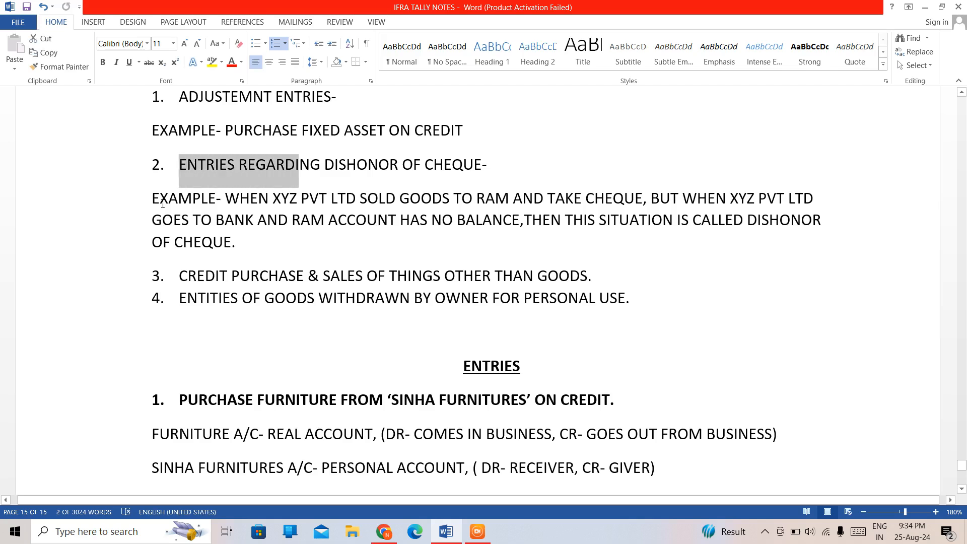
pyautogui.hotkey('shift', 'Right')
pyautogui.hotkey('shift', 'Right')
pyautogui.hotkey('shift', 'Right')
pyautogui.hotkey('shift', 'Right')
pyautogui.hotkey('shift', 'Right')
pyautogui.hotkey('shift', 'Right')
pyautogui.hotkey('shift', 'Right')
pyautogui.hotkey('shift', 'Right')
pyautogui.hotkey('shift', 'Right')
pyautogui.hotkey('shift', 'Right')
pyautogui.hotkey('shift', 'Right')
pyautogui.hotkey('shift', 'Right')
pyautogui.hotkey('shift', 'Right')
pyautogui.hotkey('shift', 'Right')
pyautogui.hotkey('shift', 'Right')
pyautogui.hotkey('shift', 'Right')
pyautogui.hotkey('shift', 'Right')
pyautogui.hotkey('shift', 'Right')
pyautogui.hotkey('shift', 'Right')
pyautogui.hotkey('shift', 'Right')
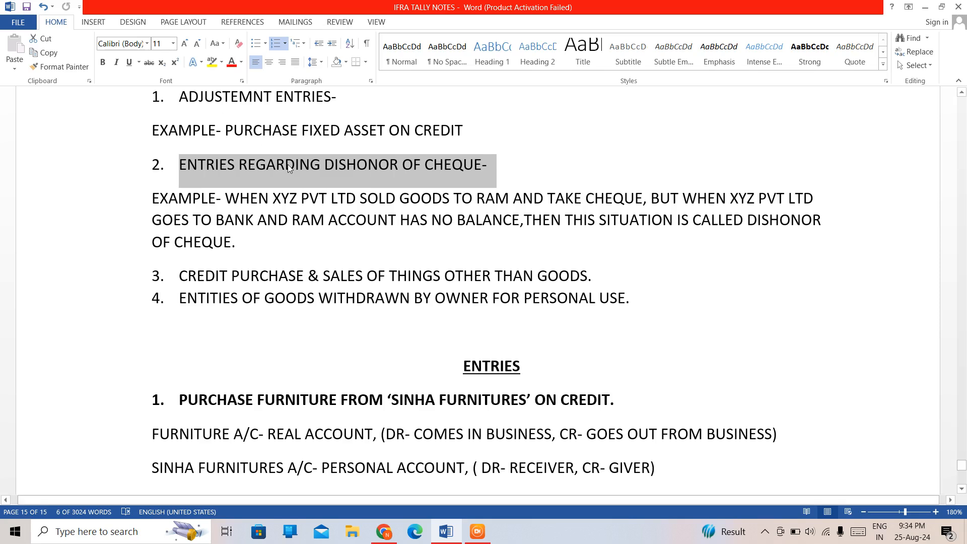
pyautogui.click(300, 186)
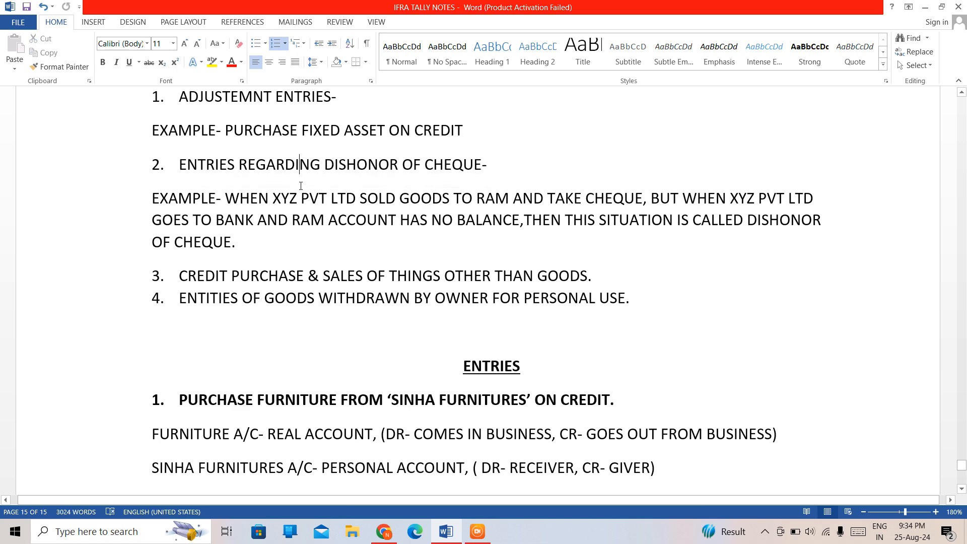
# Step: Save the notes and place the cursor at the end of the line "TO SINHA FURNITURES----8000"
pyautogui.hotkey('ctrl', 's')
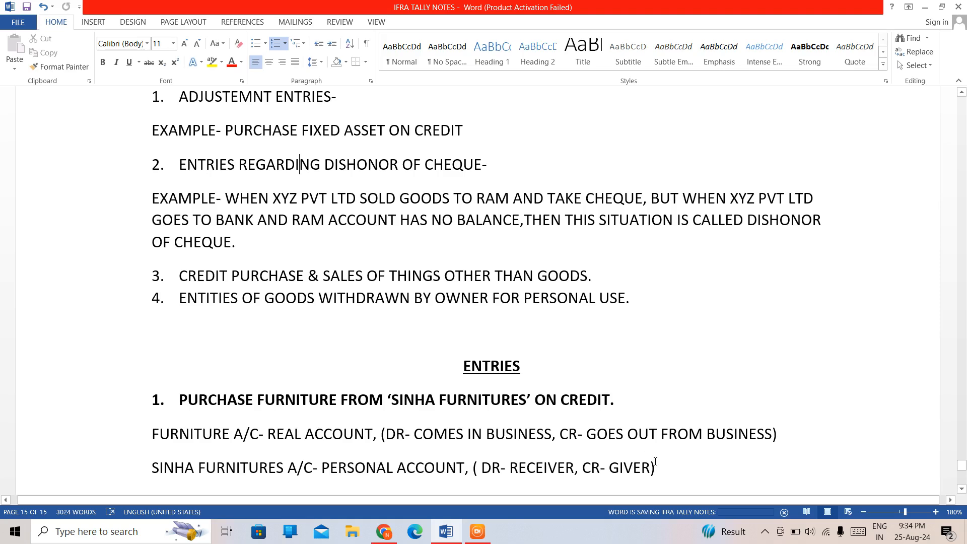
pyautogui.click(656, 462)
pyautogui.press('Down')
pyautogui.press('Down')
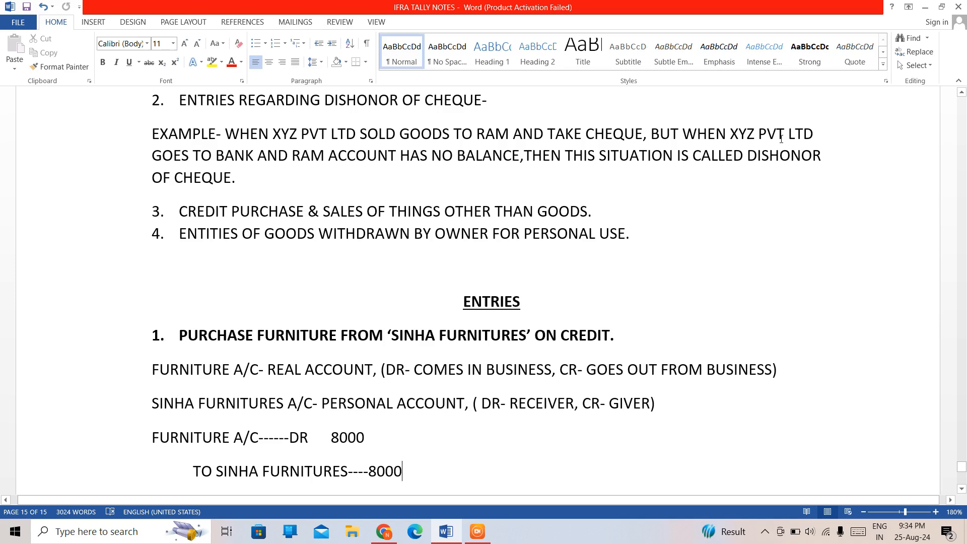
# Step: Switch to TallyPrime, continue in Educational Mode and load the company Balaji Publications
pyautogui.click(924, 7)
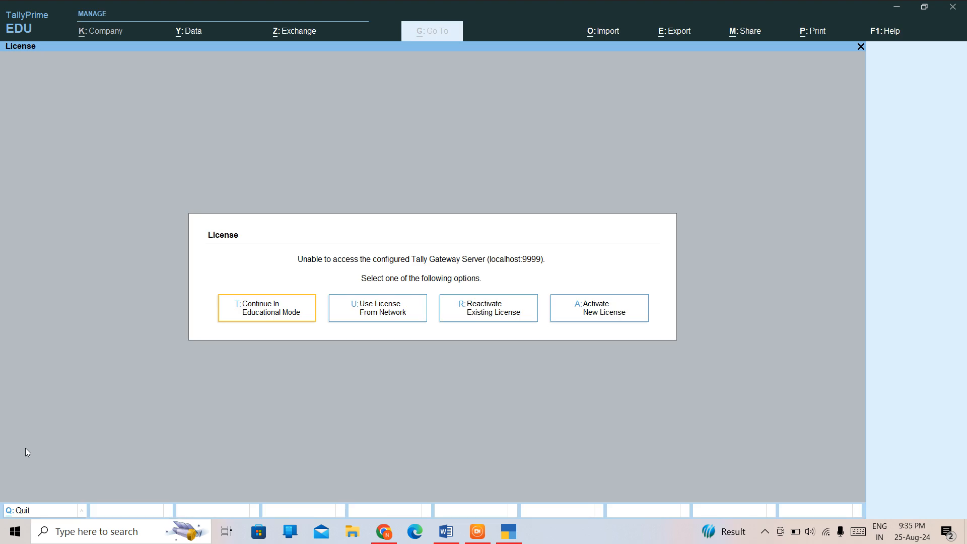
pyautogui.press('Return')
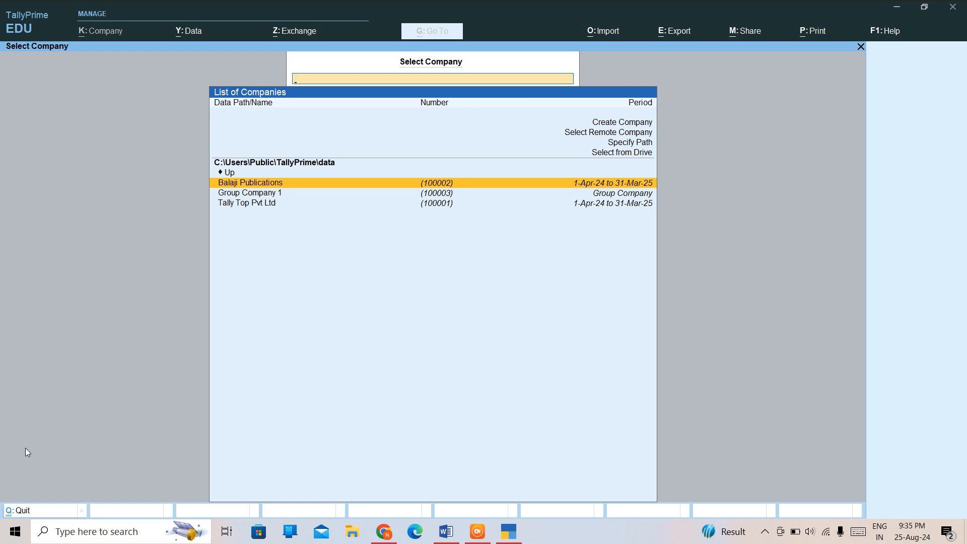
pyautogui.press('Return')
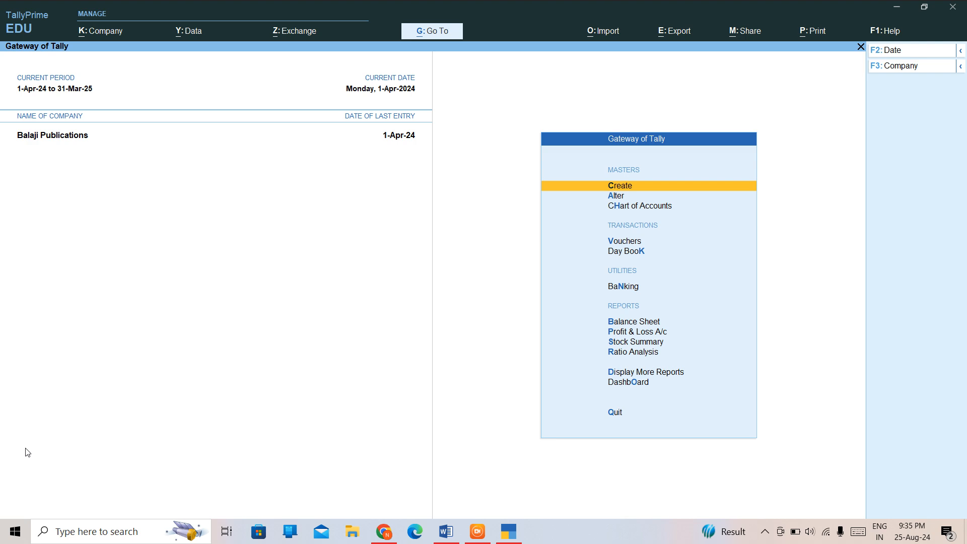
# Step: Open voucher creation and set the voucher type to Journal
pyautogui.press('Down')
pyautogui.press('Down')
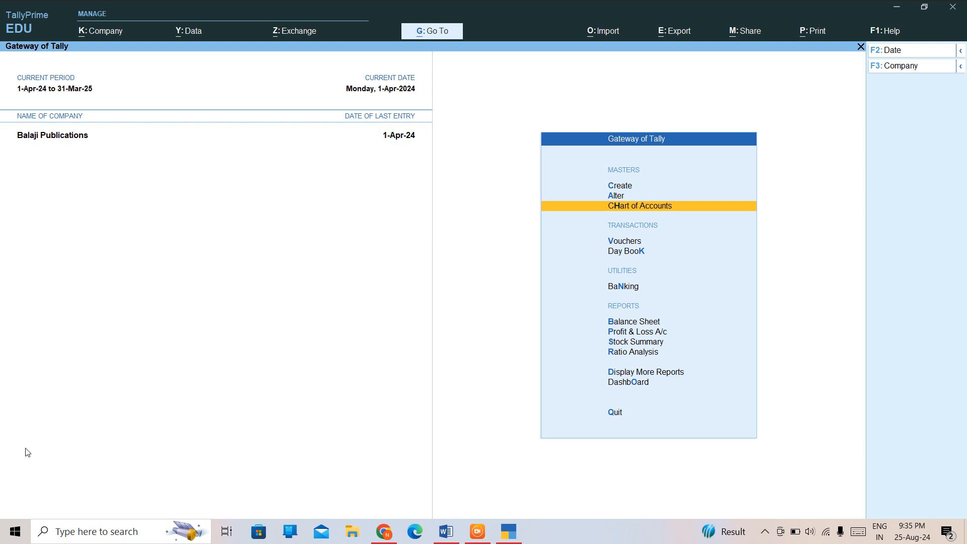
pyautogui.press('Down')
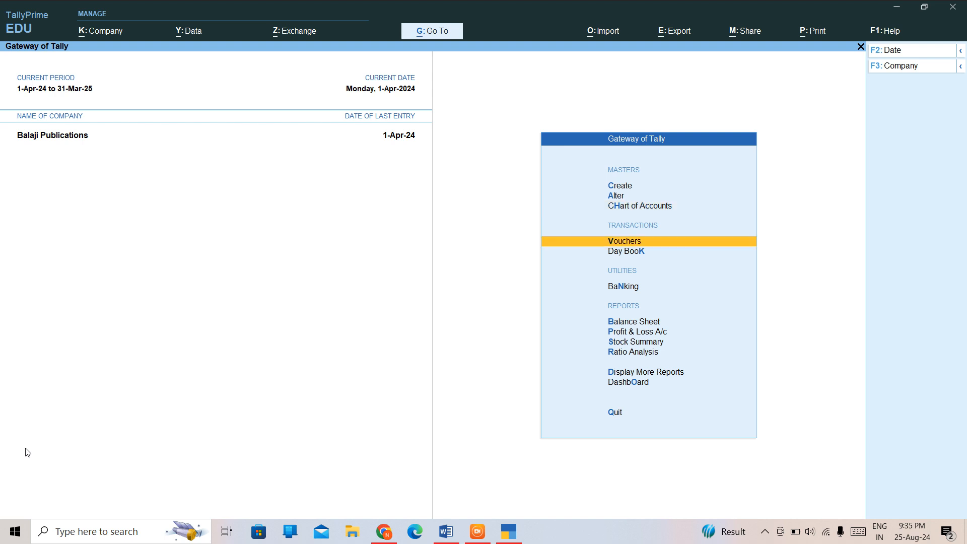
pyautogui.press('Return')
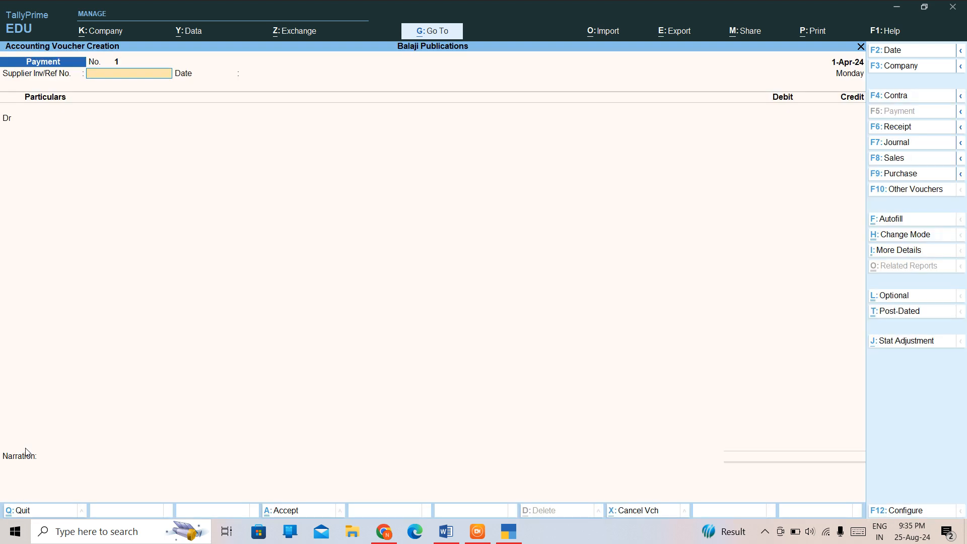
pyautogui.click(880, 146)
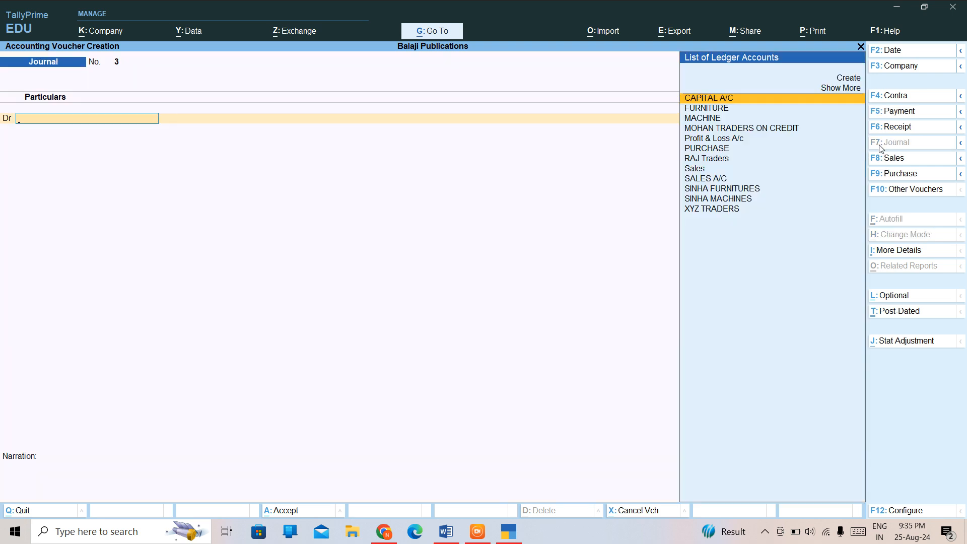
# Step: Examine the existing furniture and machine journal vouchers, compare them with the Word notes, and return to the blank journal voucher
pyautogui.press('pageup')
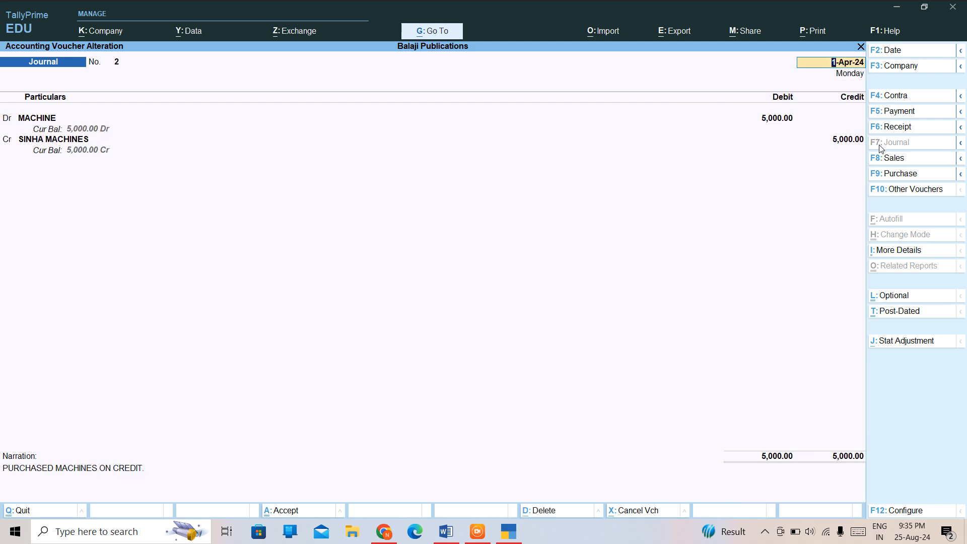
pyautogui.press('pageup')
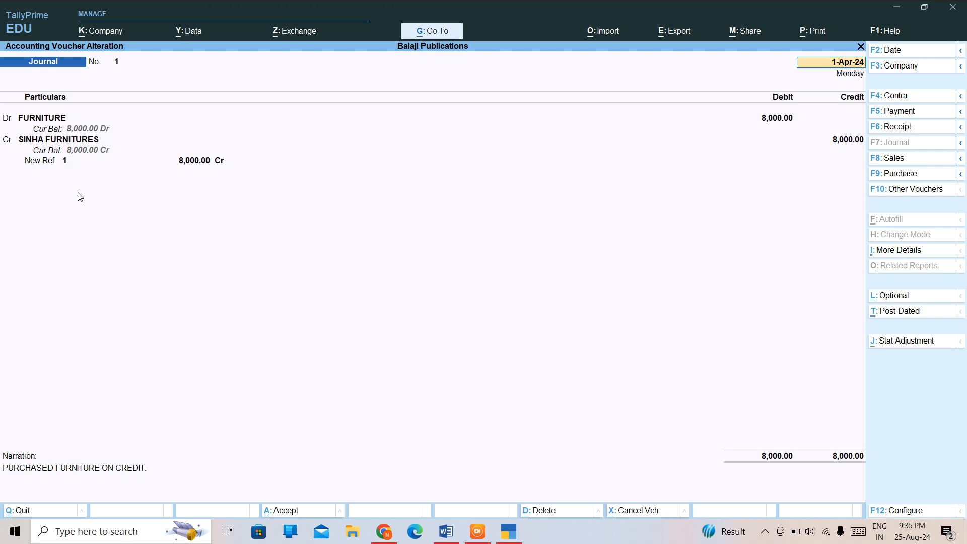
pyautogui.click(444, 535)
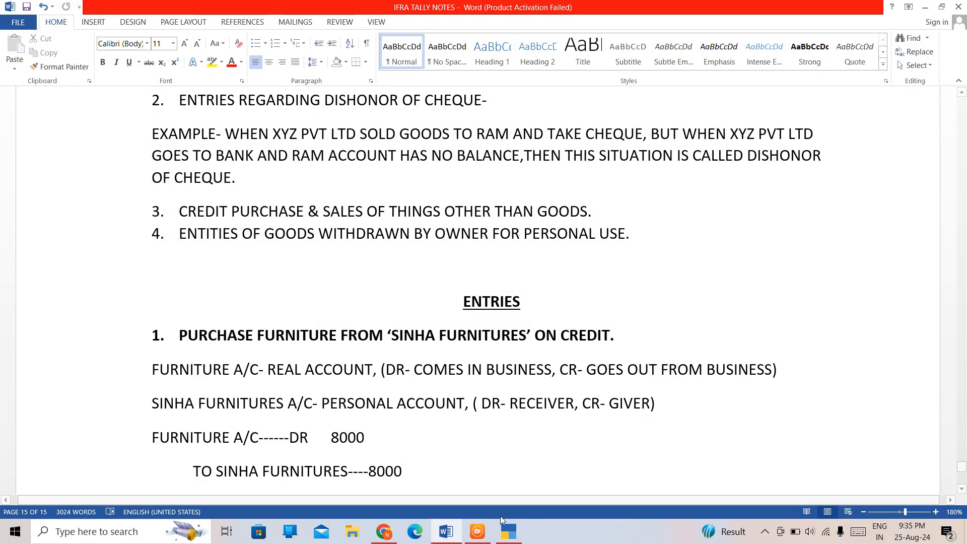
pyautogui.click(510, 535)
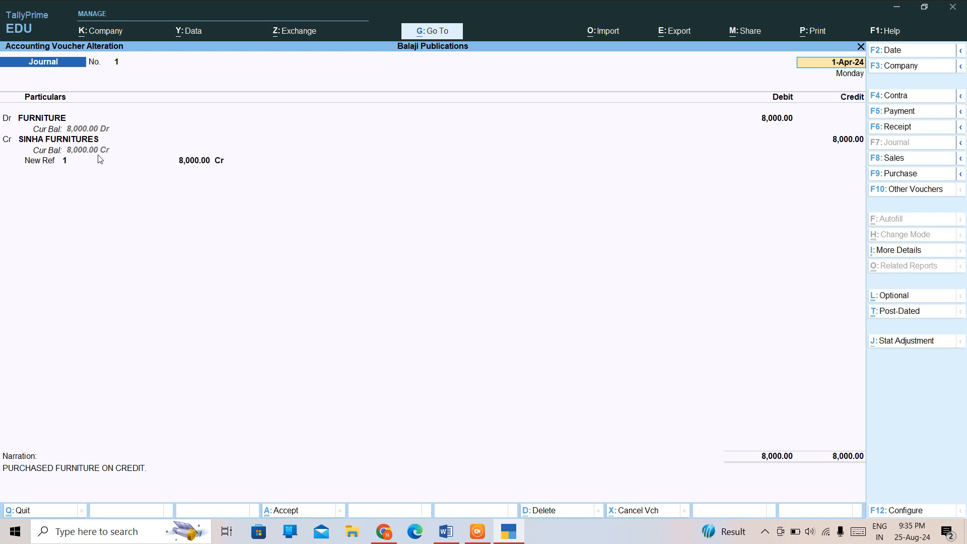
pyautogui.press('pagedown')
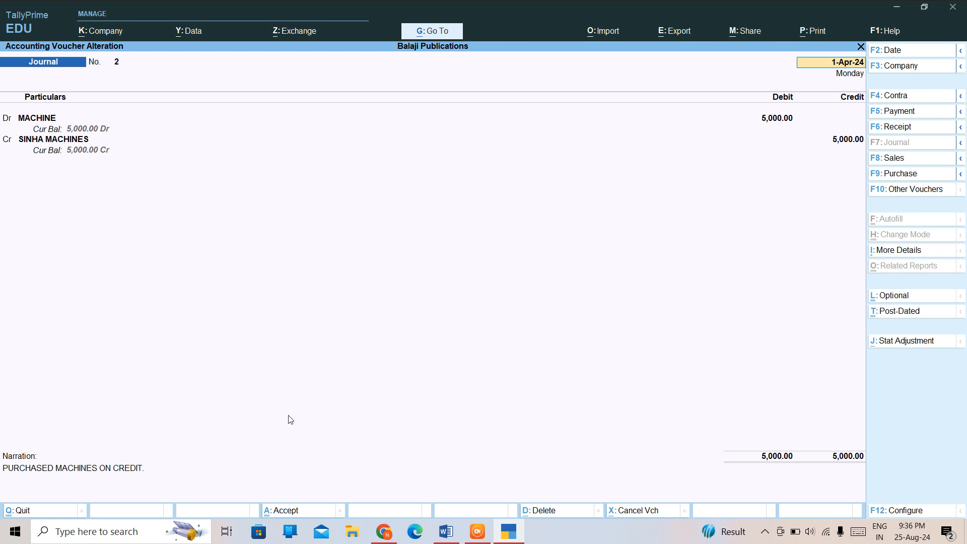
pyautogui.press('pageup')
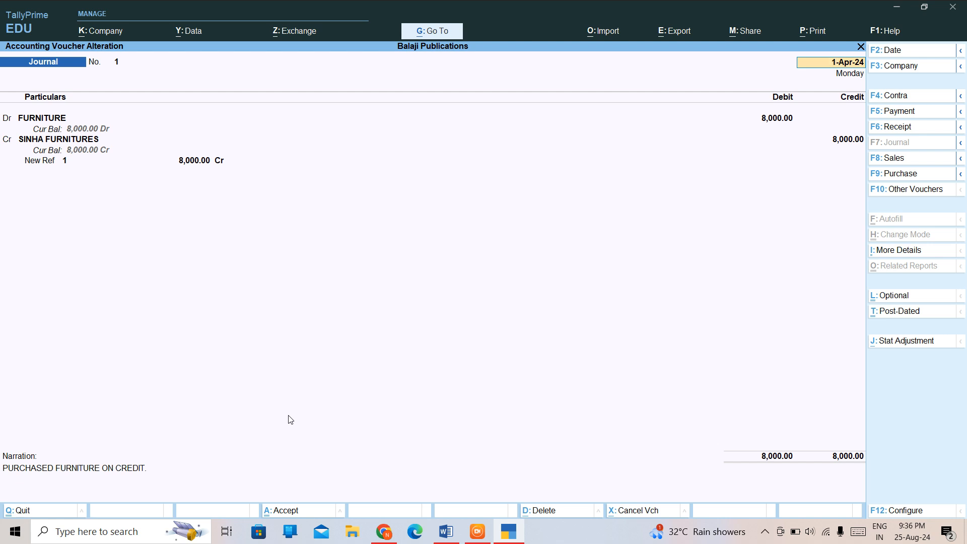
pyautogui.press('pagedown')
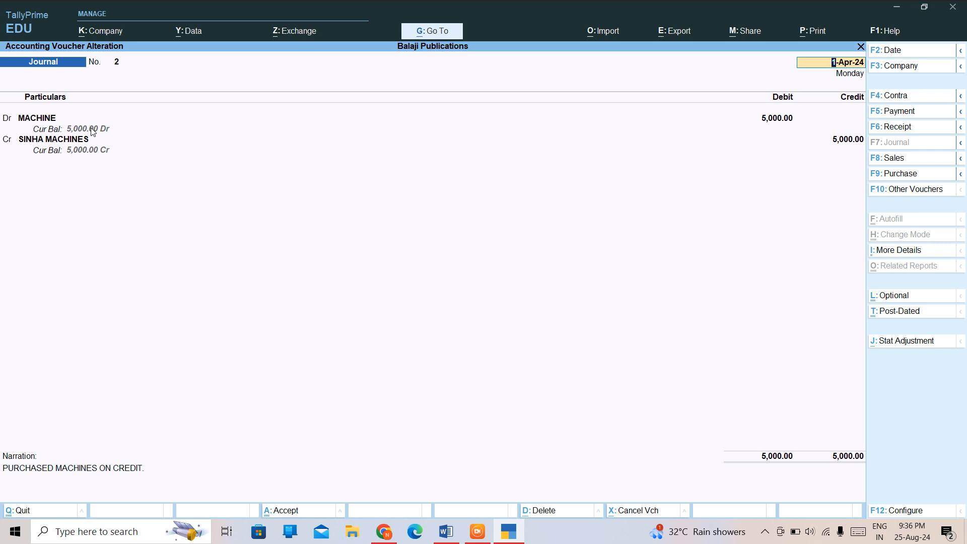
pyautogui.press('pagedown')
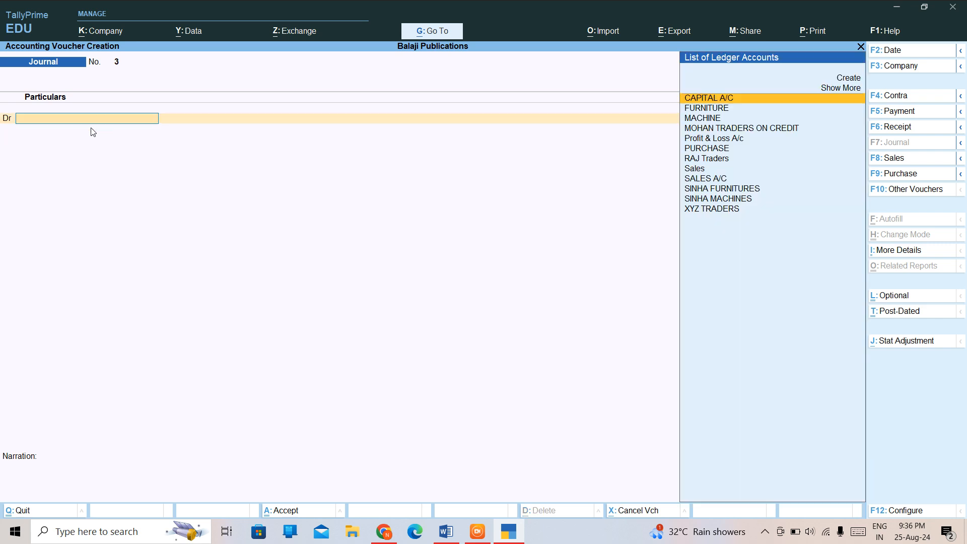
# Step: Switch to the Word notes and add numbered item 2 below the furniture entry, stating that old machinery was sold to the named buyer on credit
pyautogui.click(446, 531)
pyautogui.click(445, 531)
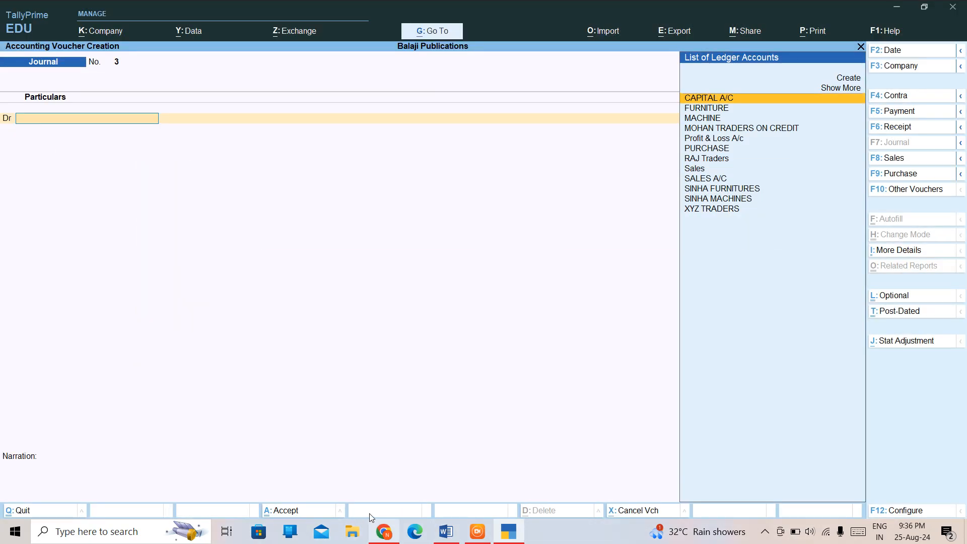
pyautogui.click(441, 532)
pyautogui.press('Down')
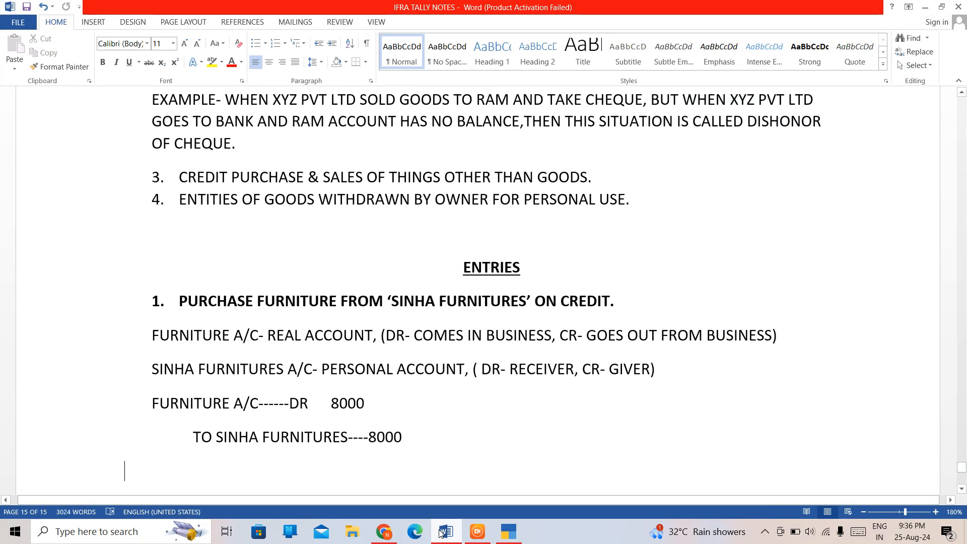
pyautogui.write('2. ')
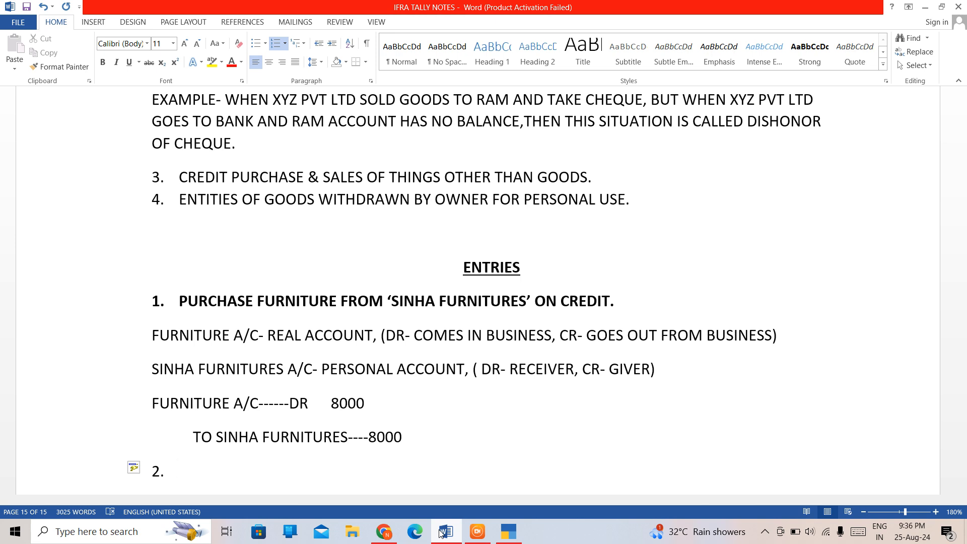
pyautogui.write('SOLD OLD MAC')
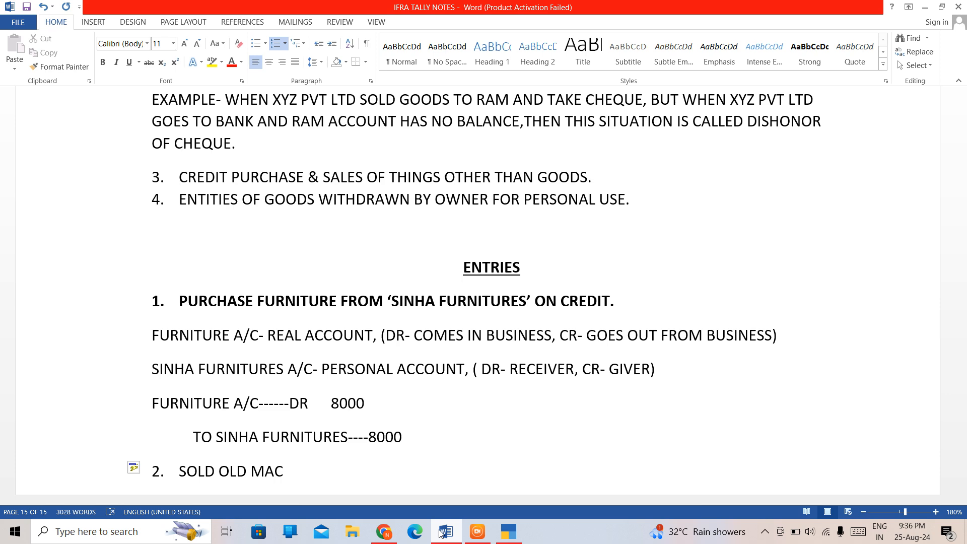
pyautogui.write('HINERY')
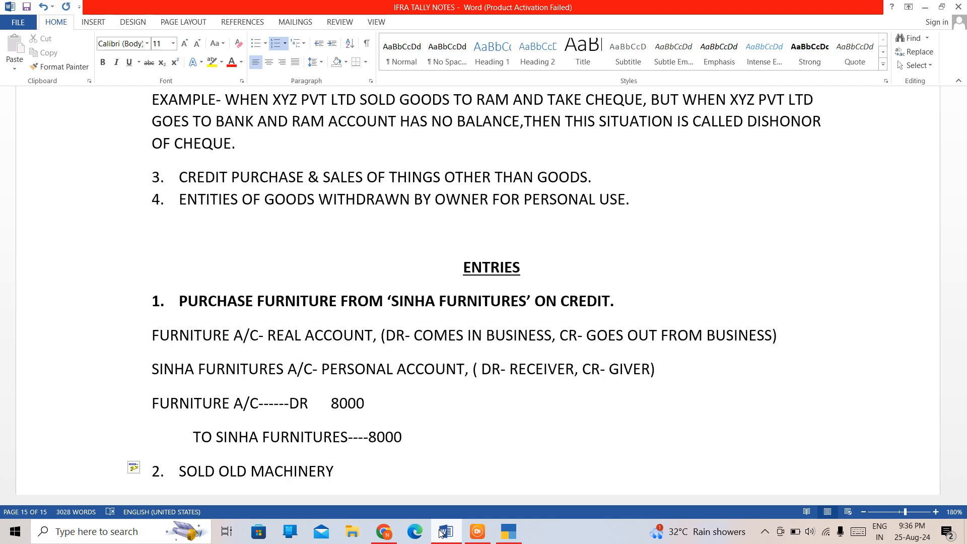
pyautogui.write(' TO RAJESH')
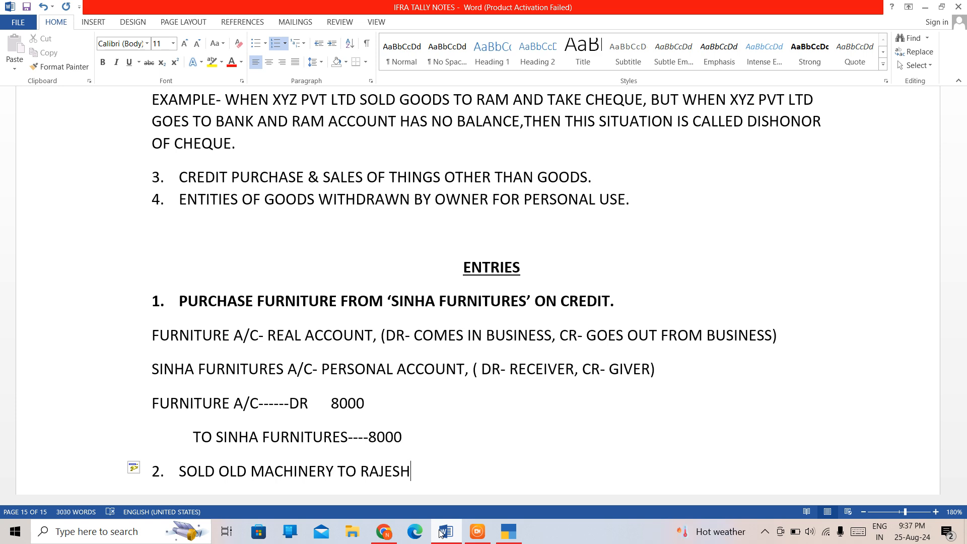
pyautogui.write(' ON CREDIT.')
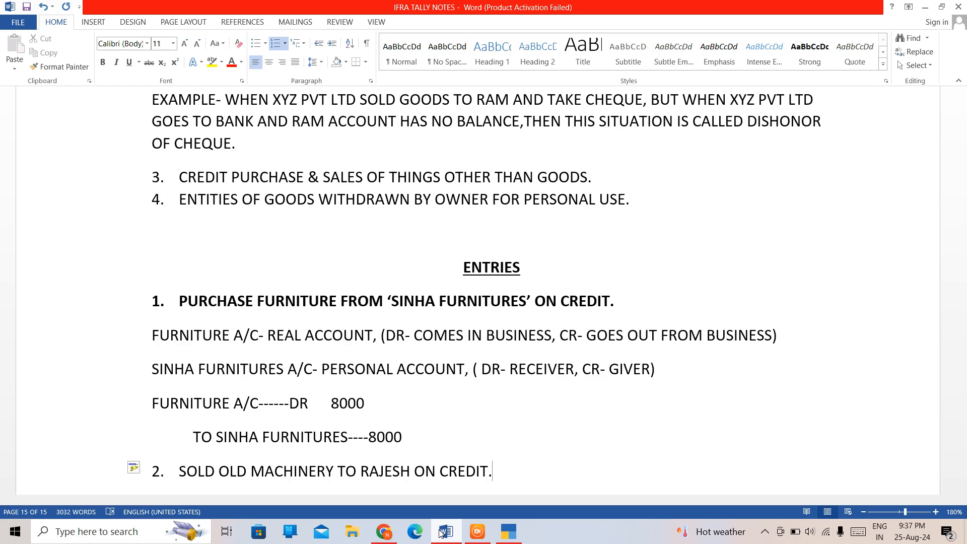
# Step: Leave a blank line below item 2 and add an unnumbered indented line reading "MACHINERY A/C-"
pyautogui.press('Return')
pyautogui.press('BackSpace')
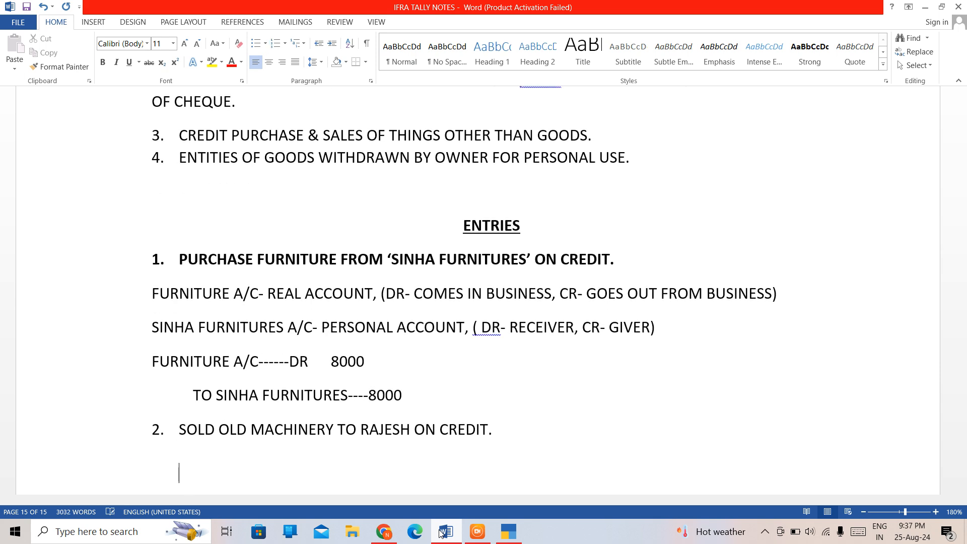
pyautogui.press('Return')
pyautogui.press('Return')
pyautogui.press('BackSpace')
pyautogui.press('BackSpace')
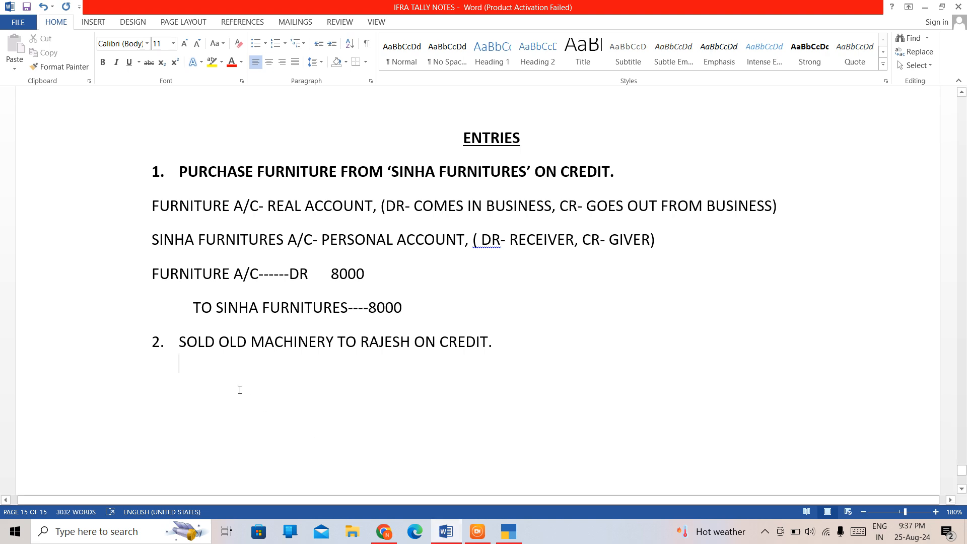
pyautogui.press('Return')
pyautogui.write('MACHI')
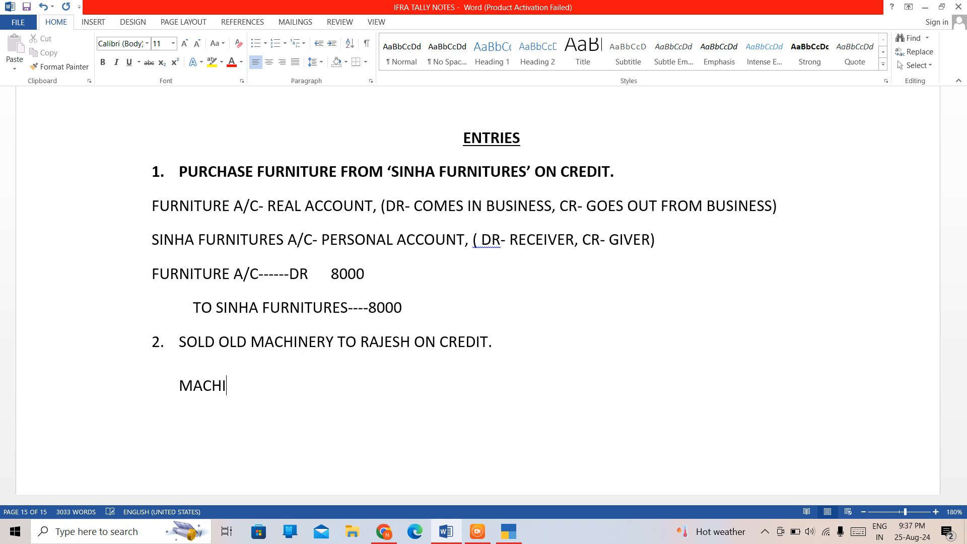
pyautogui.write('NERY A/C')
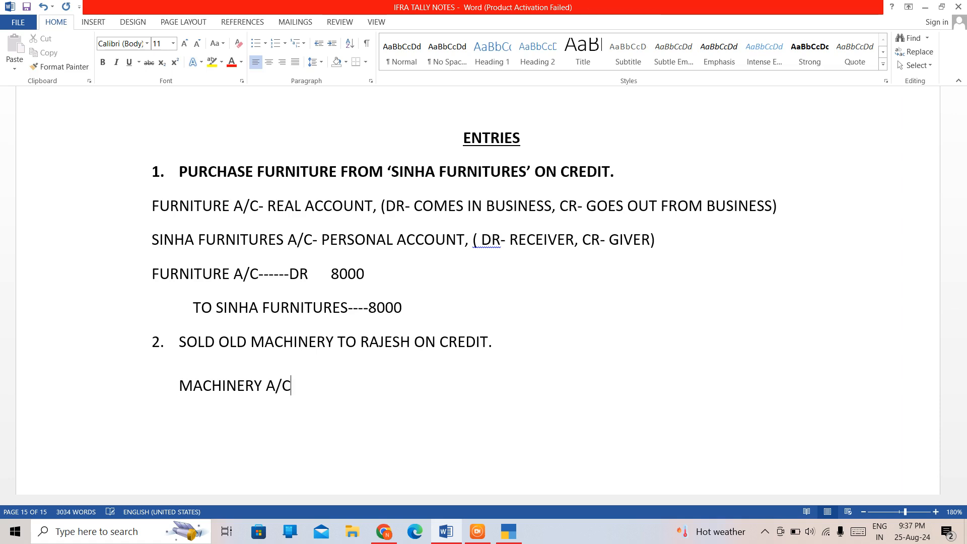
pyautogui.write('-')
# Step: Add a line directly below for the buyer's account, with the buyer's name followed by "A/C-"
pyautogui.hotkey('shift', 'Return')
pyautogui.write('RAJES')
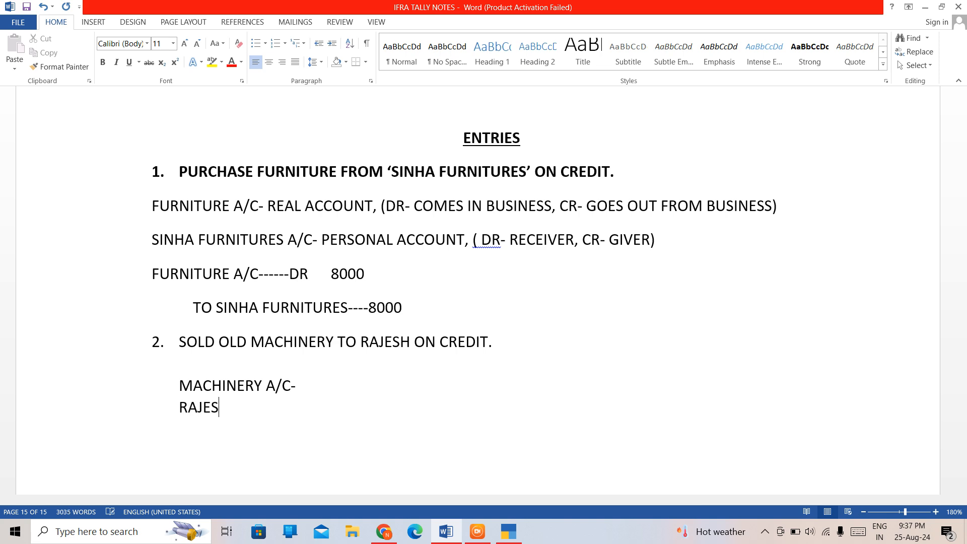
pyautogui.write('H-')
pyautogui.press('BackSpace')
pyautogui.write('A/C-')
# Step: Complete the machinery account line with "REAL A/C( DR- WHAT COMES IN TRADE,CR- WHAT GOES OUT FROM TRADE)"
pyautogui.press('Up')
pyautogui.press('Right')
pyautogui.press('Right')
pyautogui.press('Right')
pyautogui.write('REAL ALC')
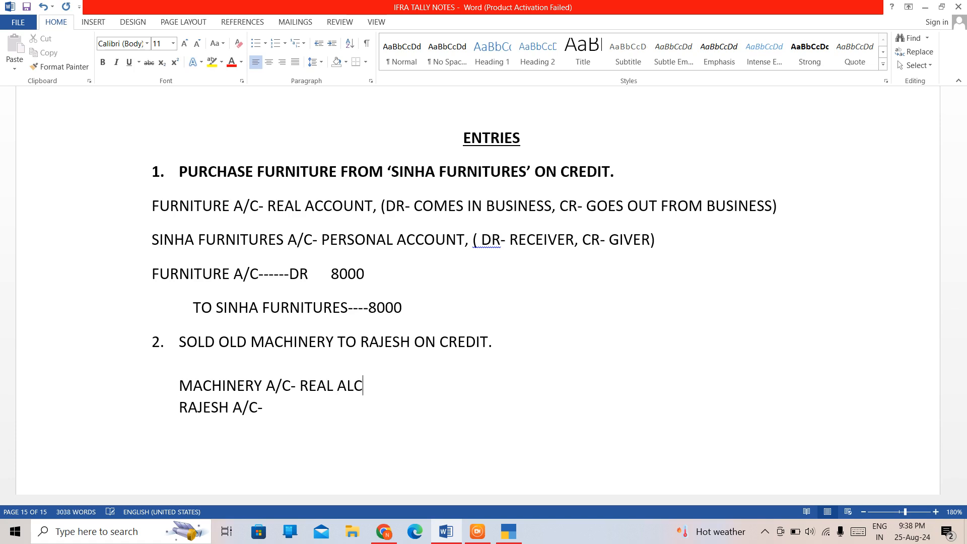
pyautogui.press('BackSpace')
pyautogui.press('BackSpace')
pyautogui.write('/C( DR- WHA')
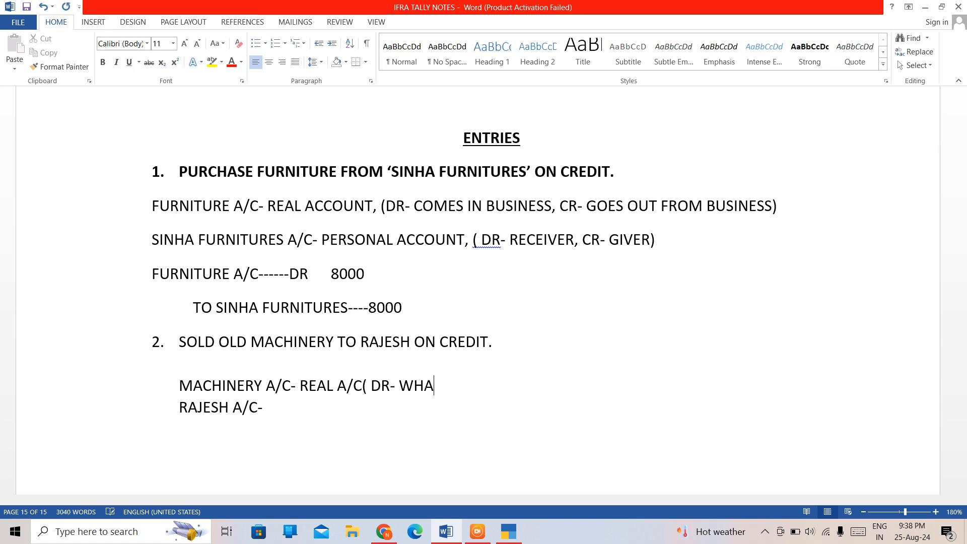
pyautogui.write('T COMES IN TRADE')
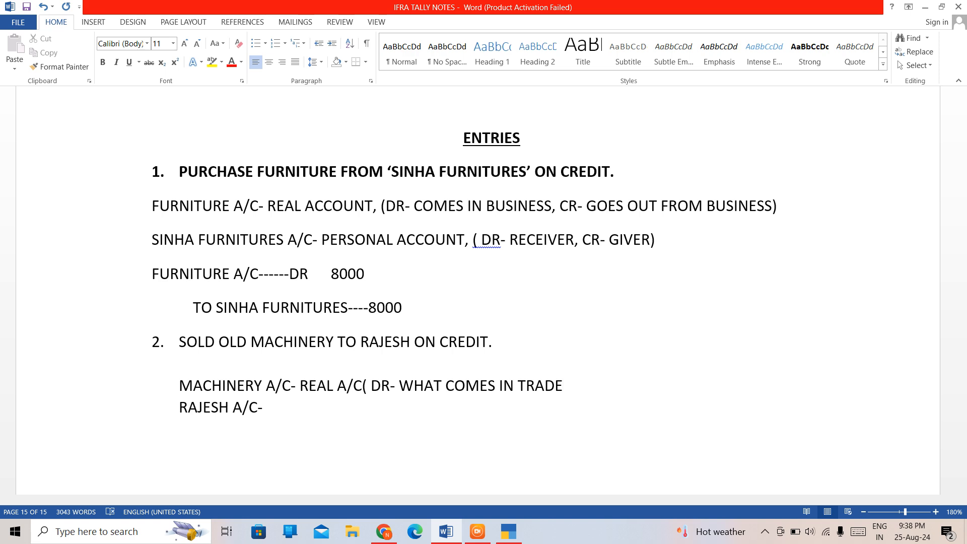
pyautogui.write(',CR- WHAT GOES OUT FROM TRADE')
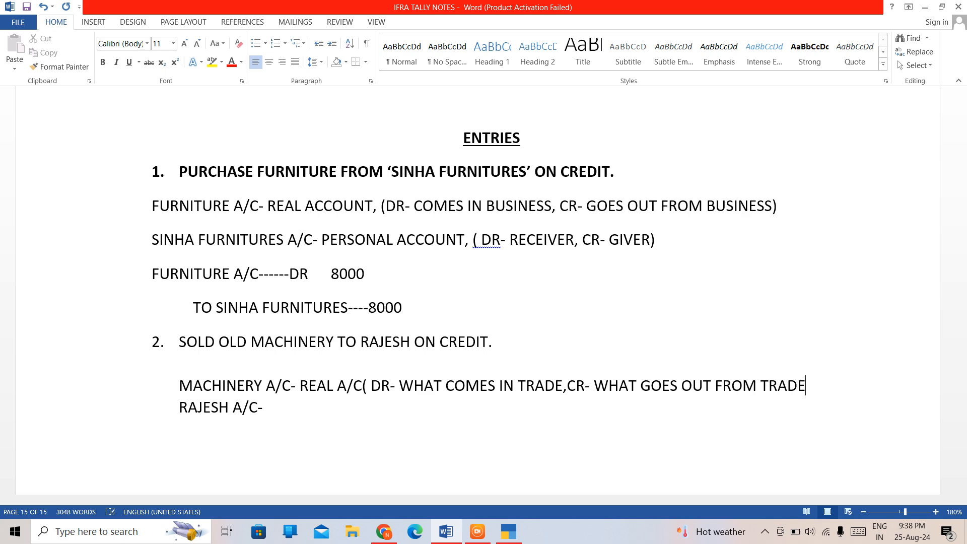
pyautogui.write(')')
# Step: Complete the buyer's account line with "PERSONAL A/C (DR- RECEIVER, CR- GIVER)"
pyautogui.write(' PERS')
pyautogui.write('ONAL A/C')
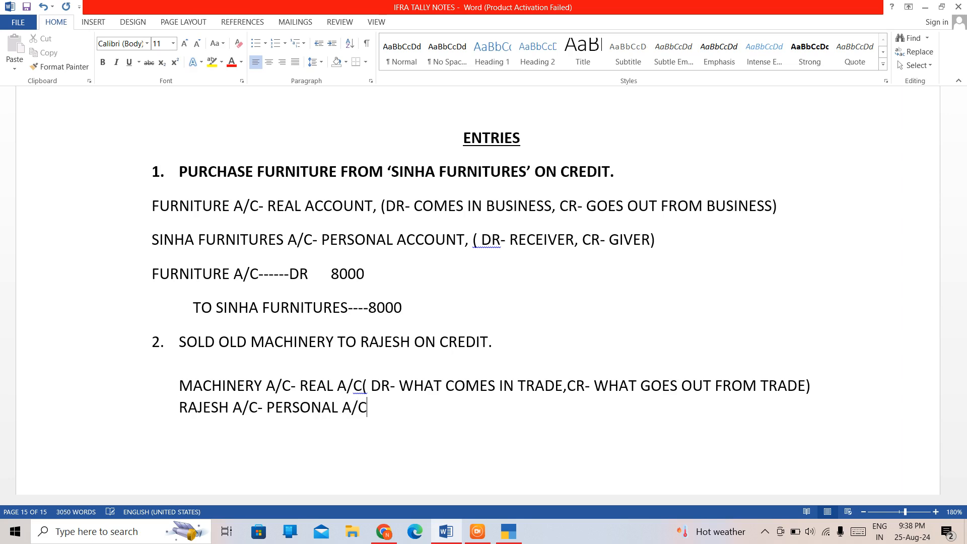
pyautogui.write('(')
pyautogui.press('BackSpace')
pyautogui.press('BackSpace')
pyautogui.write('(DR- RECEIV')
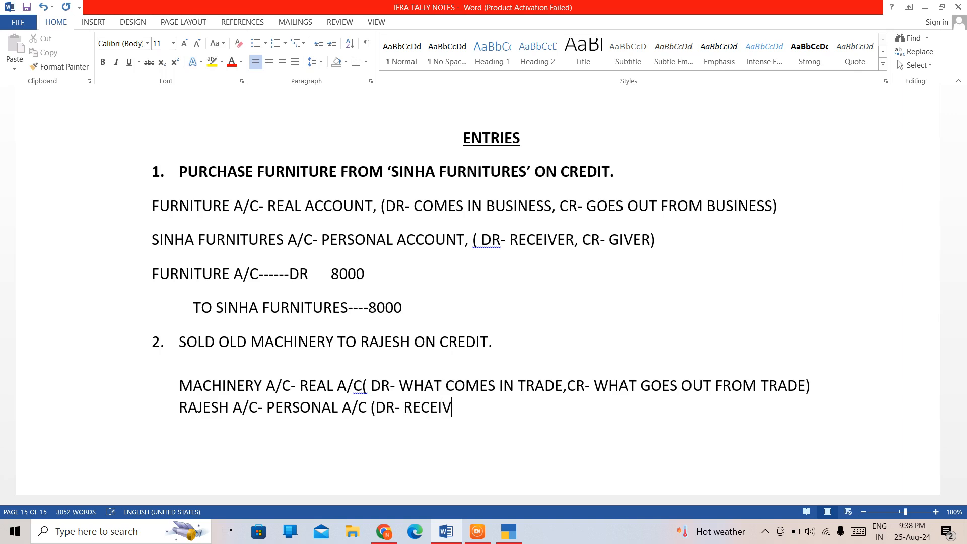
pyautogui.write('ER, CR- GIVER)')
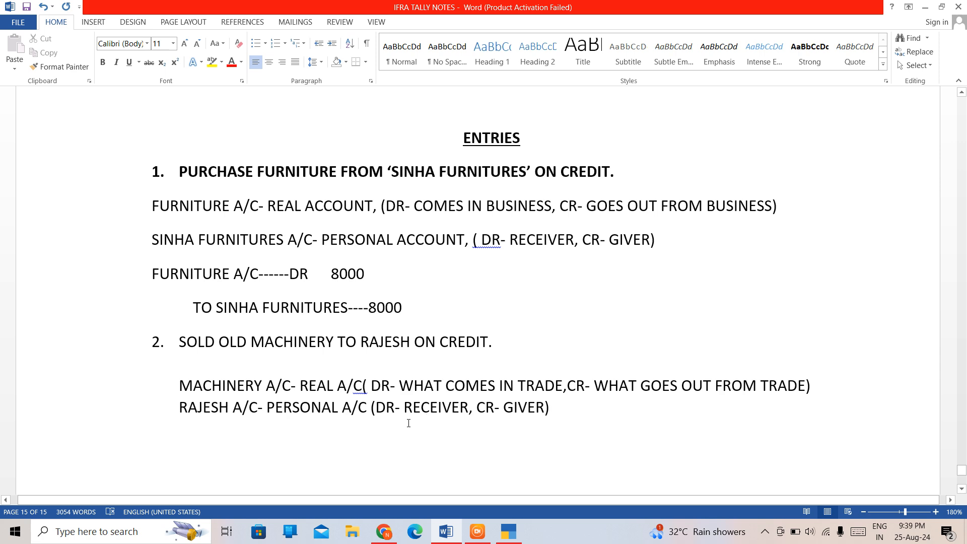
# Step: Below a blank line, add the debit entry: the buyer's name followed by "A/C -----DR 6000"
pyautogui.press('Return')
pyautogui.write('RAJES')
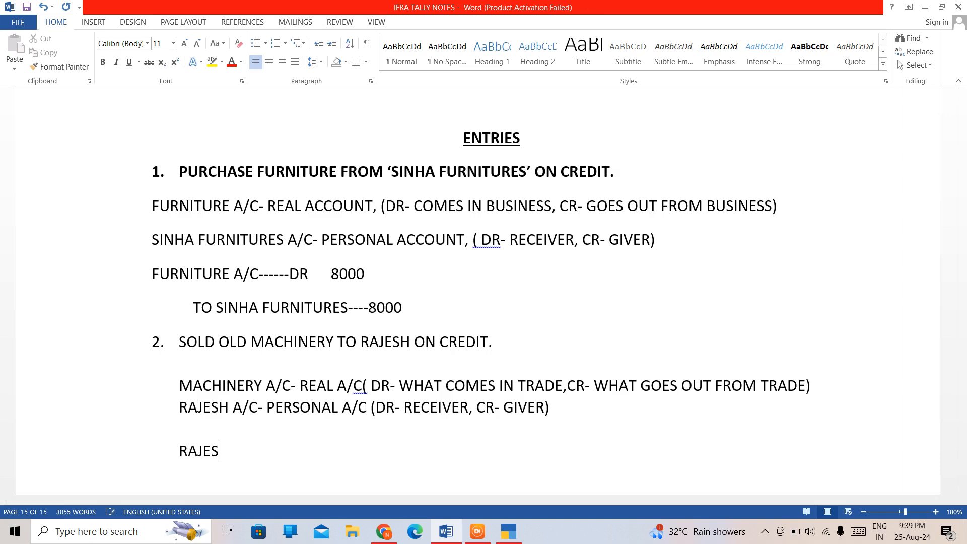
pyautogui.write('H A/C -----DR 6000')
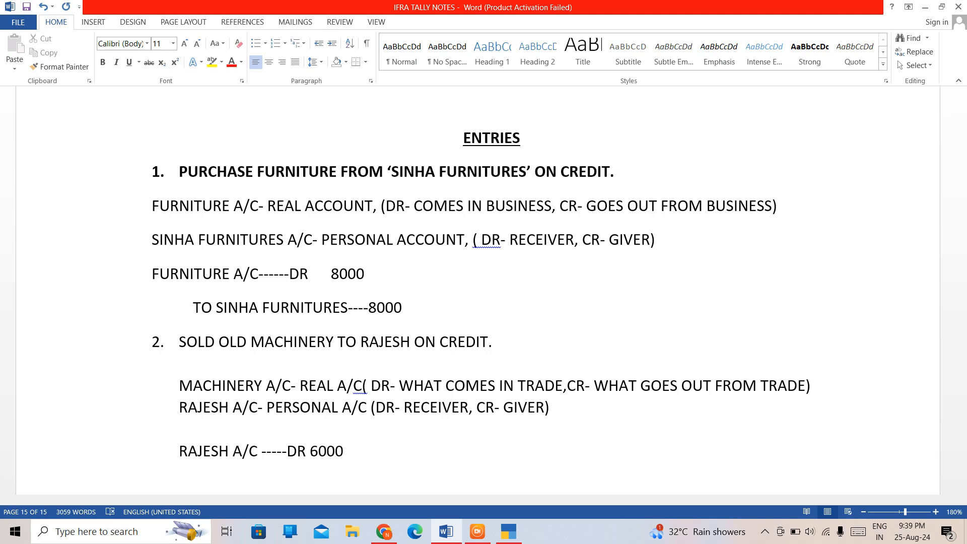
# Step: Add the indented credit entry "TO MACHINERY A.C----6000" below the debit line and save the document
pyautogui.press('Return')
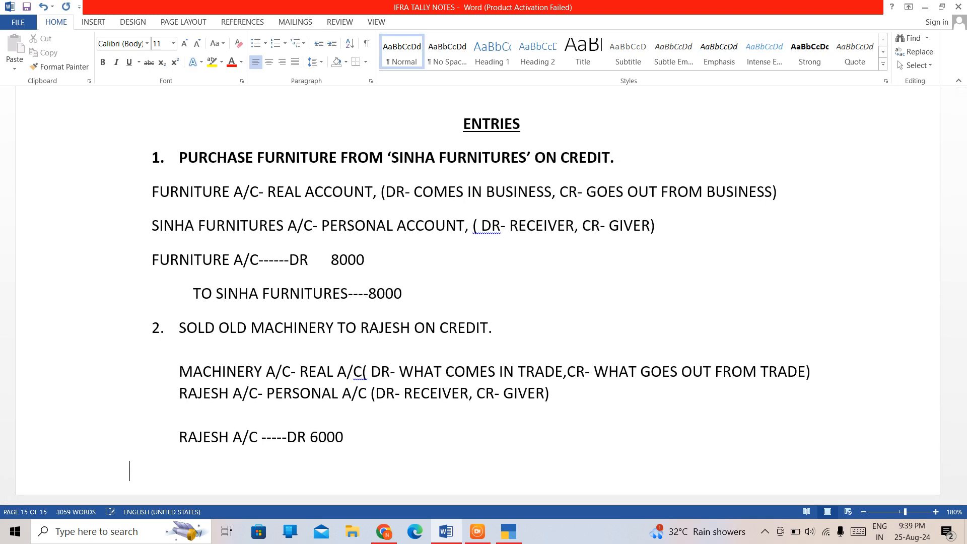
pyautogui.write('TO MACHUB')
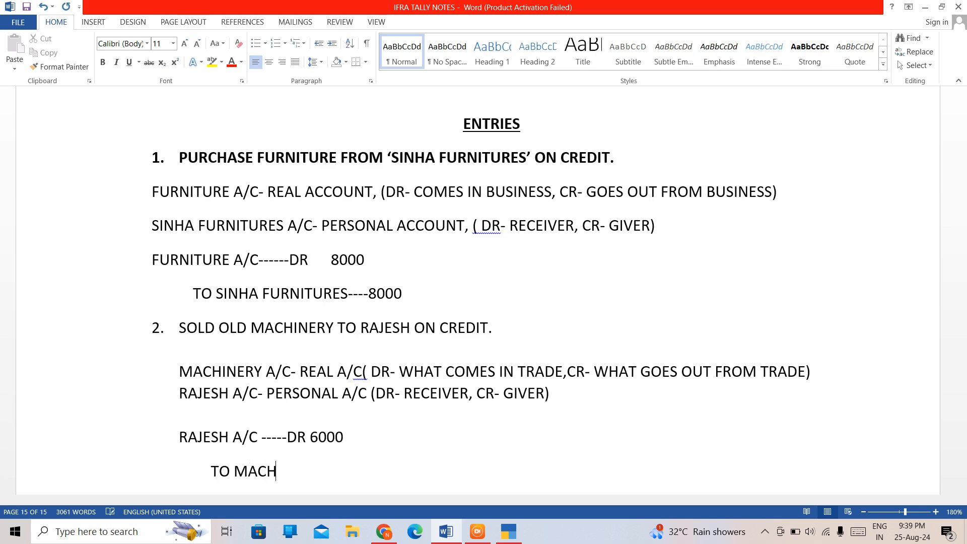
pyautogui.press('BackSpace')
pyautogui.press('BackSpace')
pyautogui.write('INERY A.C')
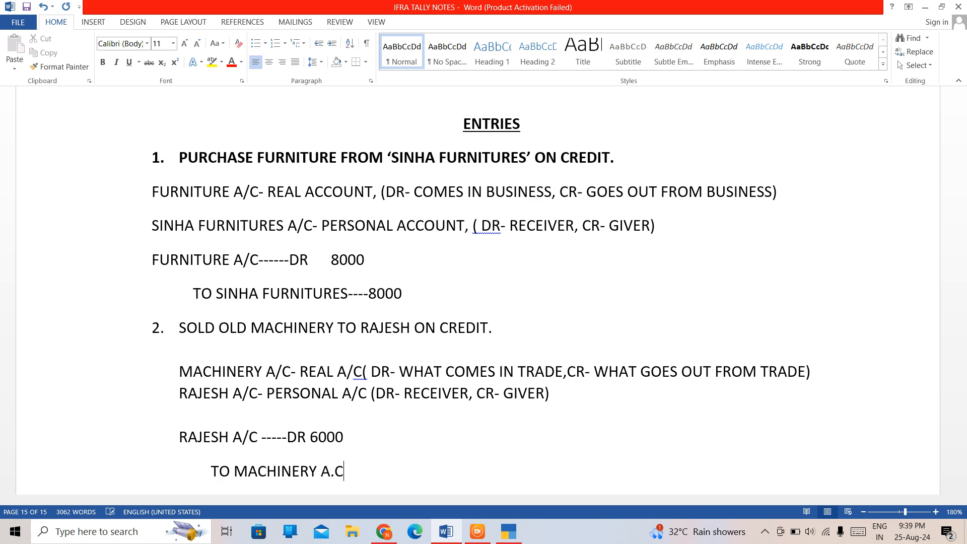
pyautogui.write('----6000')
pyautogui.hotkey('ctrl', 's')
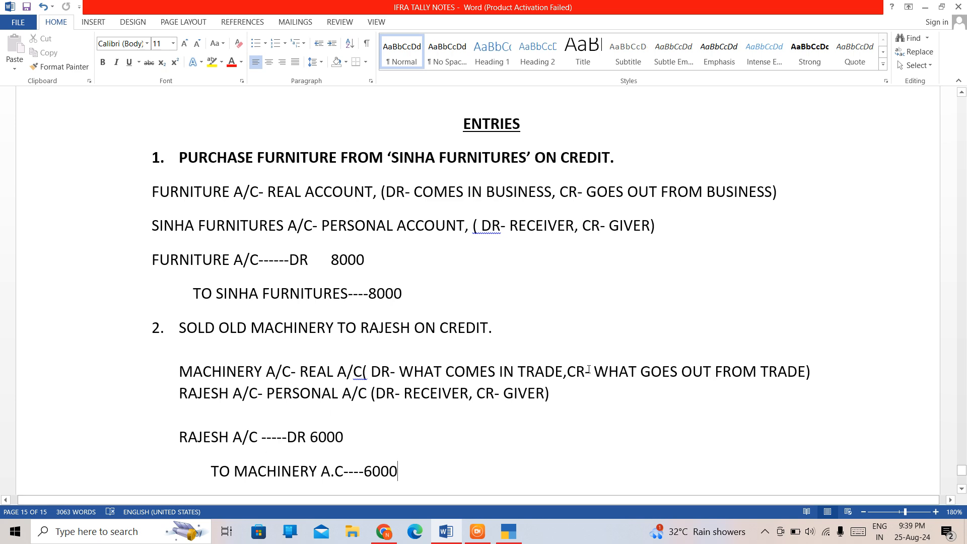
# Step: Switch to TallyPrime and look for the buyer's ledger among the accounts for the blank journal voucher's debit line
pyautogui.doubleClick(569, 372)
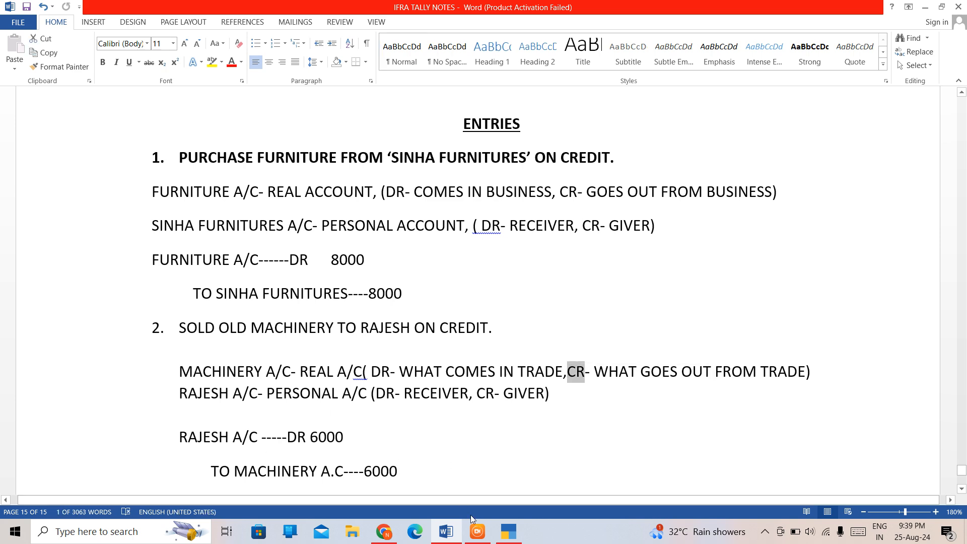
pyautogui.click(509, 530)
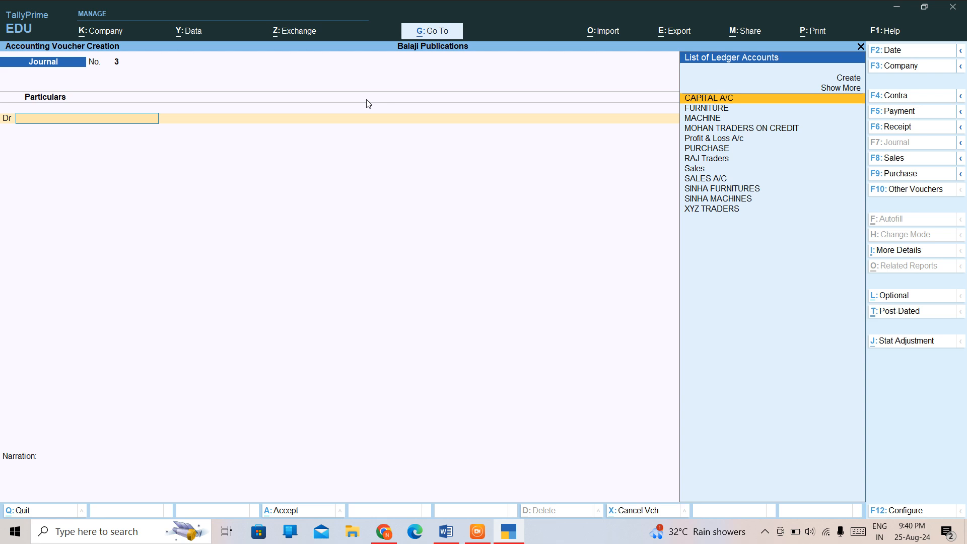
pyautogui.press('Down')
pyautogui.press('Down')
pyautogui.press('Down')
pyautogui.press('Down')
pyautogui.press('Down')
pyautogui.press('Down')
pyautogui.press('Down')
pyautogui.press('Down')
pyautogui.press('Down')
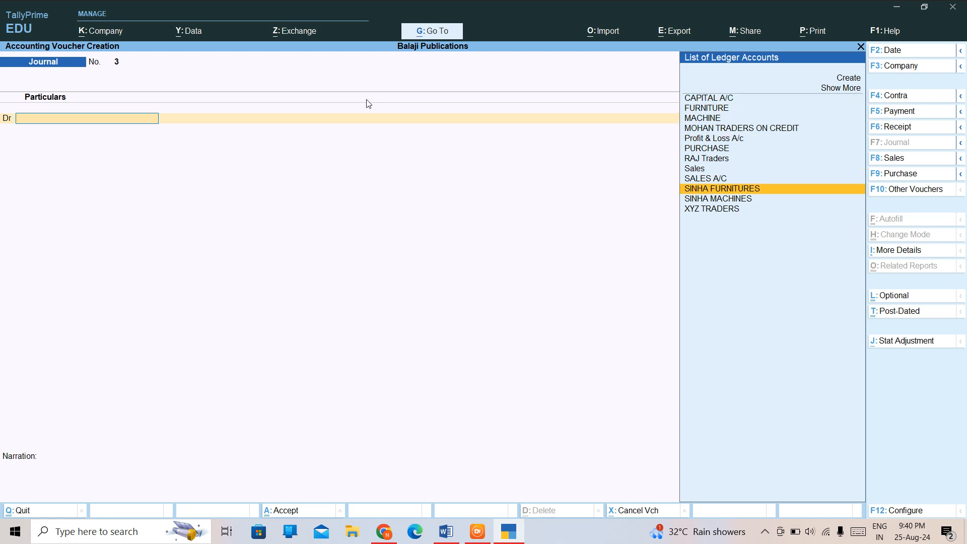
pyautogui.write('R')
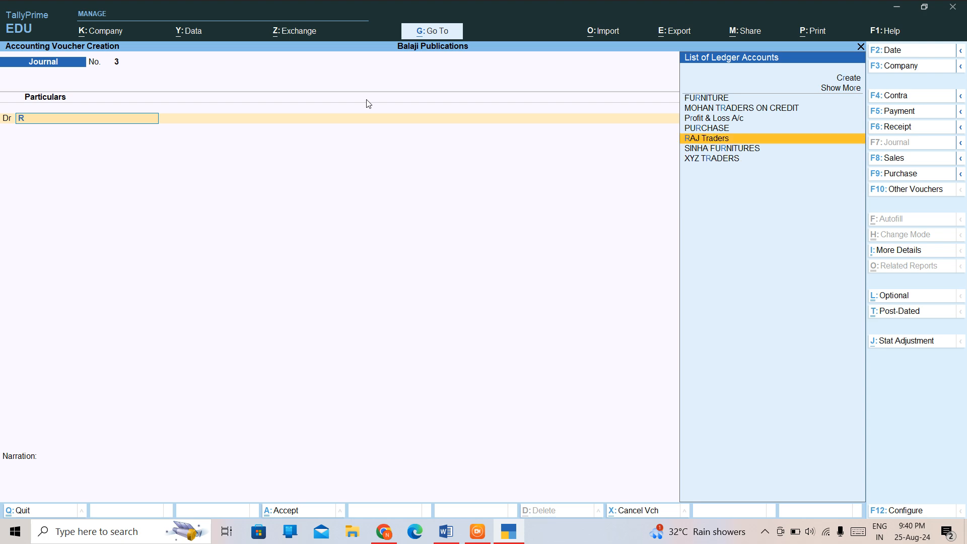
pyautogui.write('A')
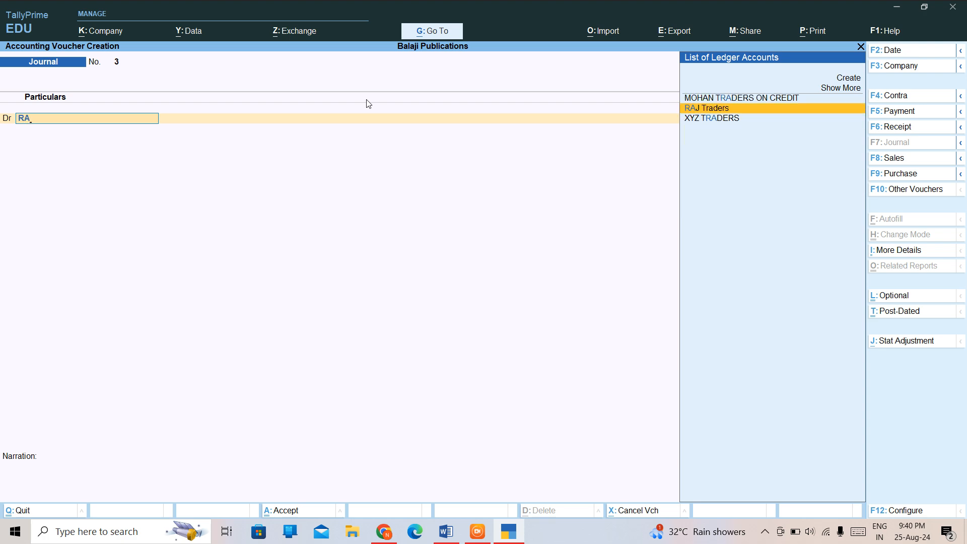
pyautogui.write('J')
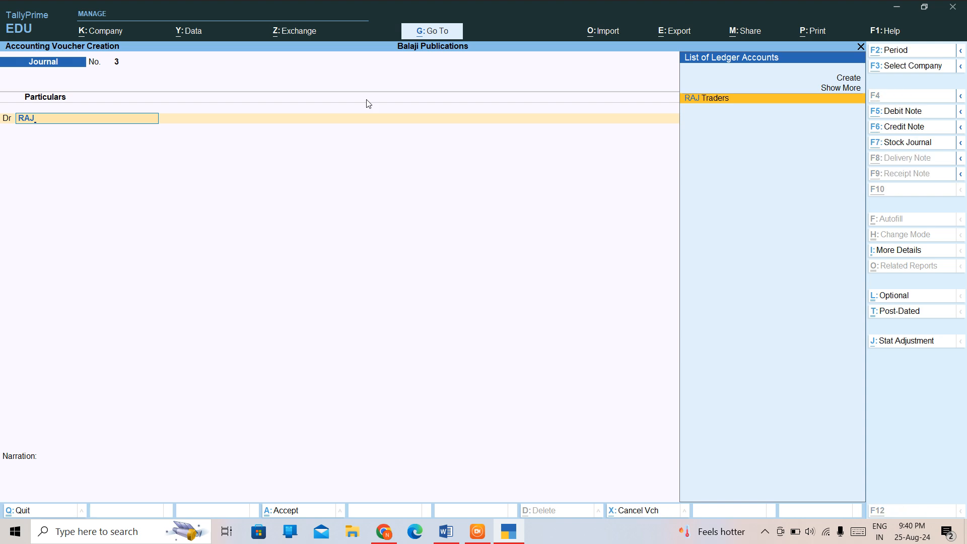
# Step: Create a ledger in the buyer's name under Sundry Debtors for the debit line, keeping the default balance and mailing settings
pyautogui.hotkey('alt', 'c')
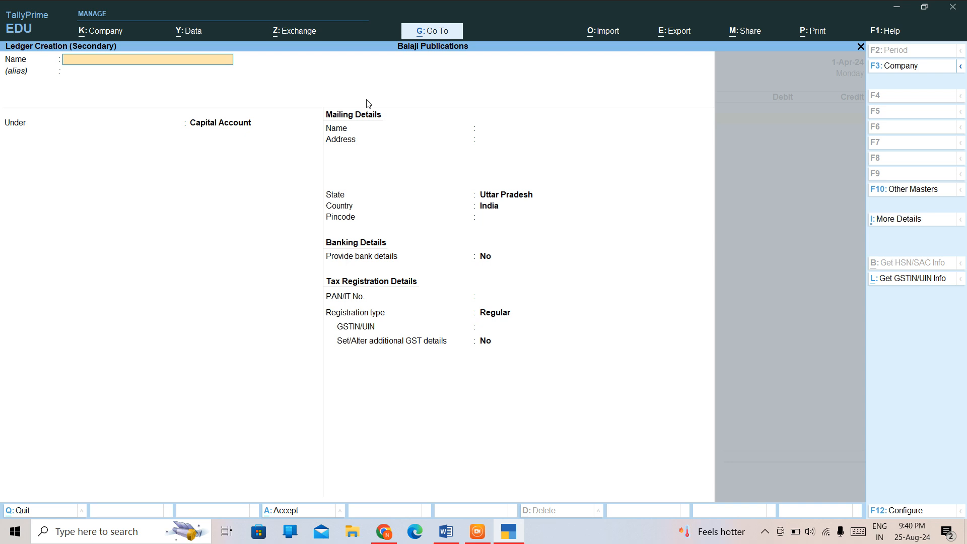
pyautogui.write('RAJSESH')
pyautogui.press('Return')
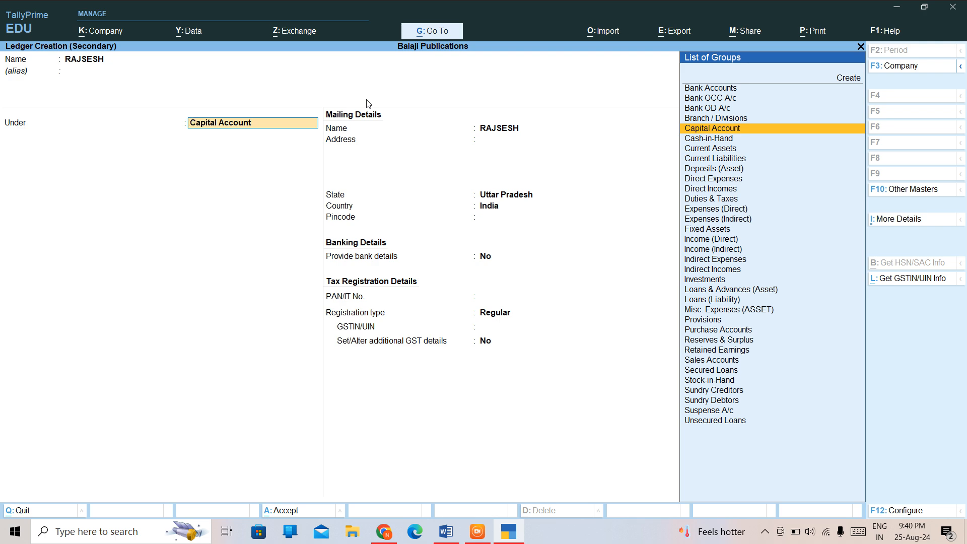
pyautogui.write('SUND')
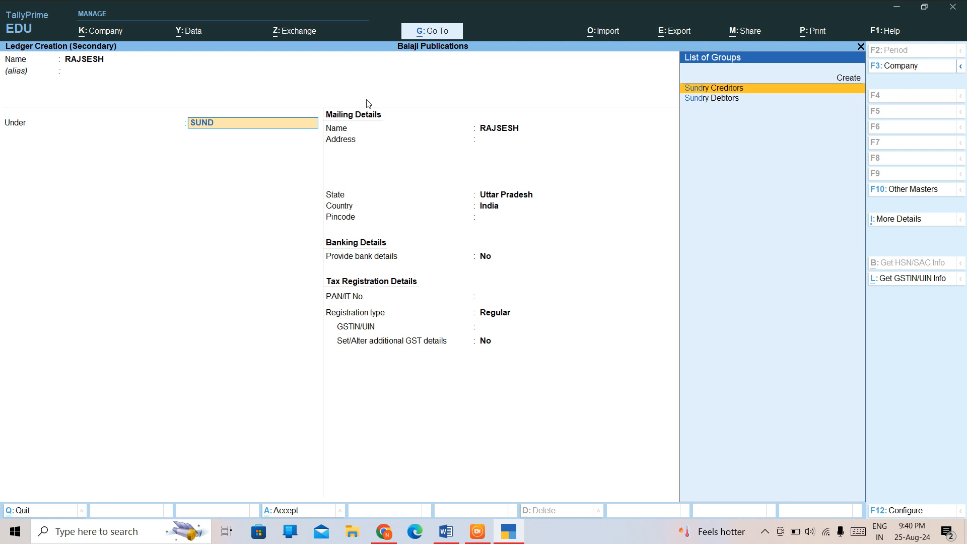
pyautogui.press('Down')
pyautogui.press('Return')
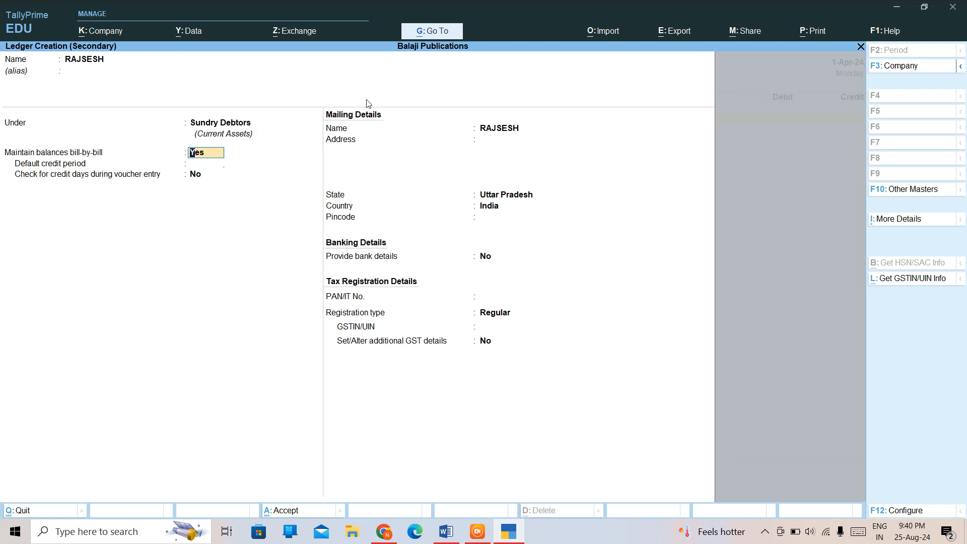
pyautogui.press('Return')
pyautogui.press('Return')
pyautogui.press('Return')
pyautogui.press('Return')
pyautogui.press('ctrl')
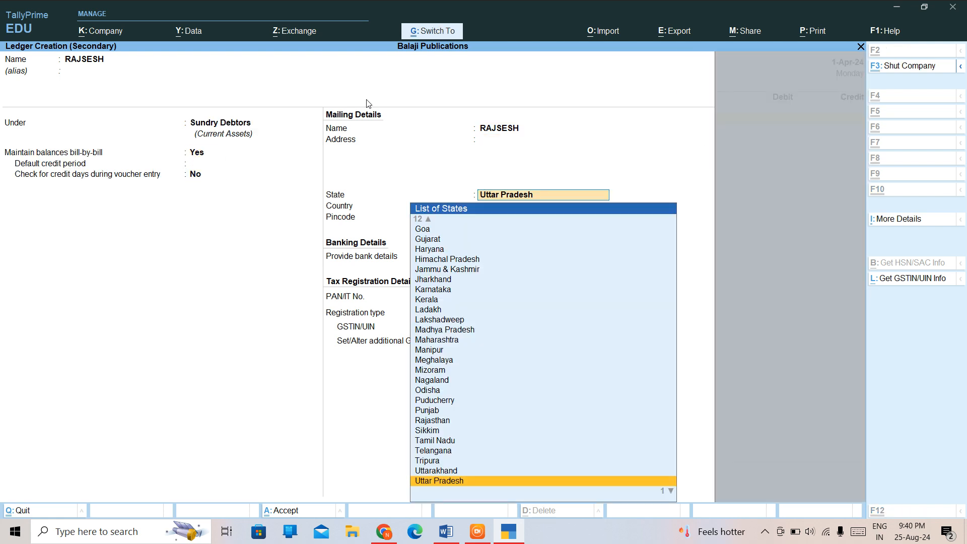
pyautogui.hotkey('ctrl', 'a')
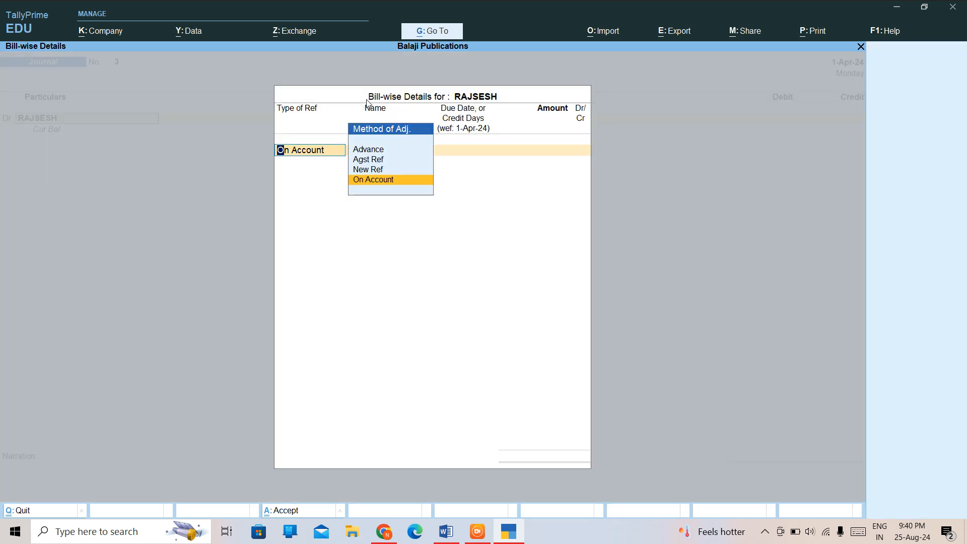
# Step: Record the buyer's bill-wise details as New Ref 3 with an amount of 6000 Dr
pyautogui.press('Up')
pyautogui.press('Up')
pyautogui.press('Down')
pyautogui.press('Return')
pyautogui.press('Return')
pyautogui.press('Return')
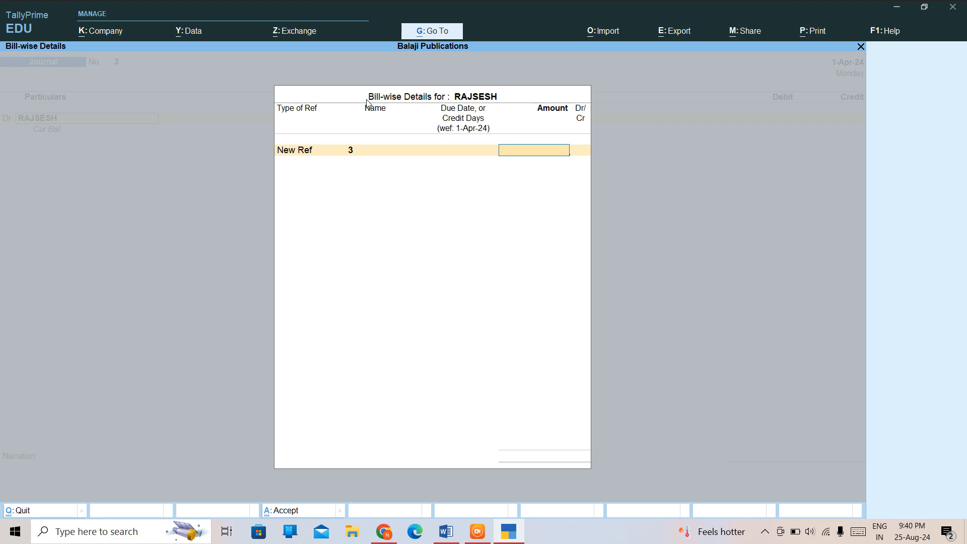
pyautogui.write('6000')
pyautogui.press('Return')
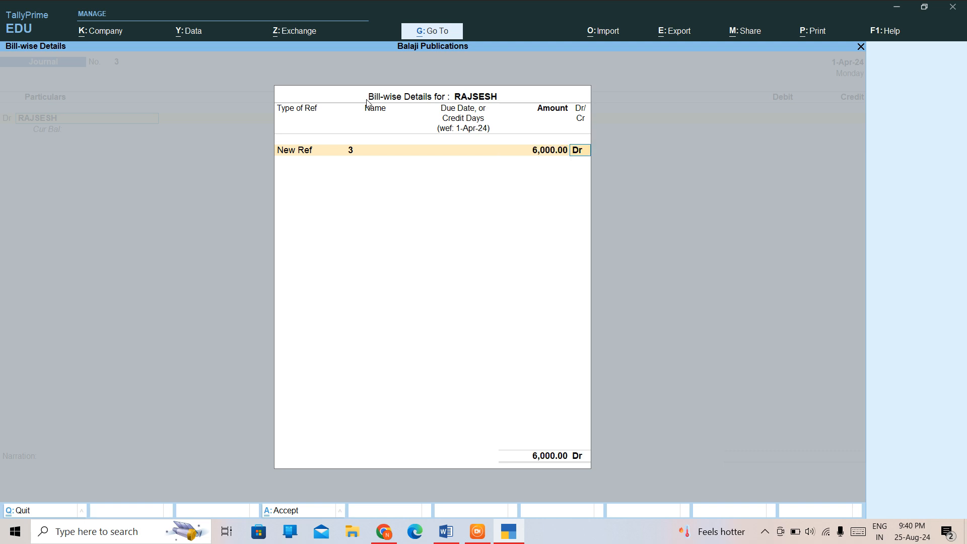
pyautogui.press('Return')
pyautogui.press('Return')
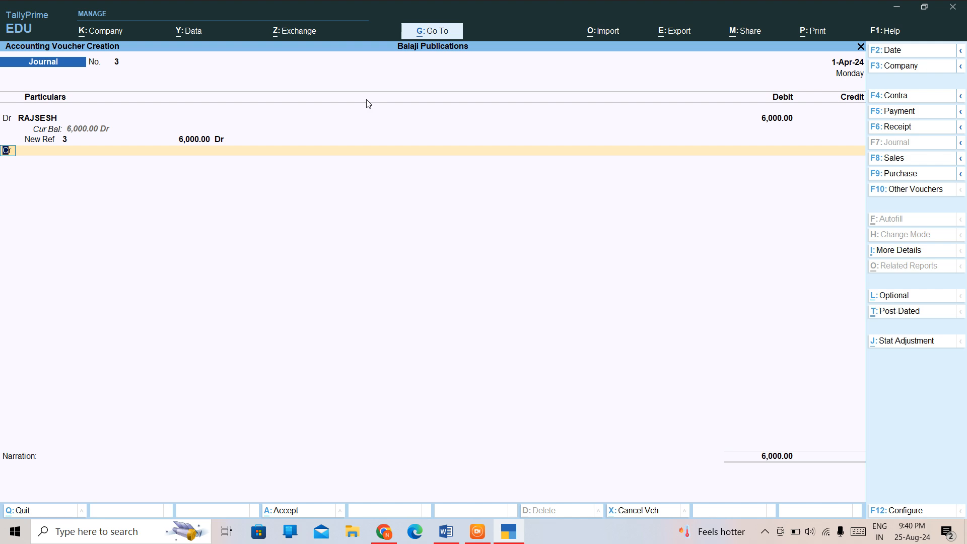
# Step: Create a MACHINERY ledger under Fixed Assets for the credit line and accept its 6,000.00 credit amount
pyautogui.press('Return')
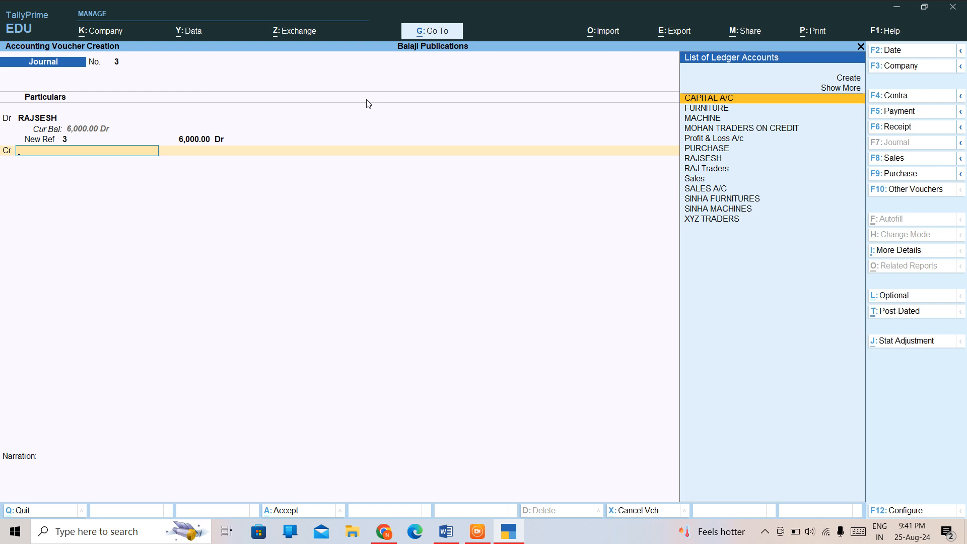
pyautogui.write('MAC')
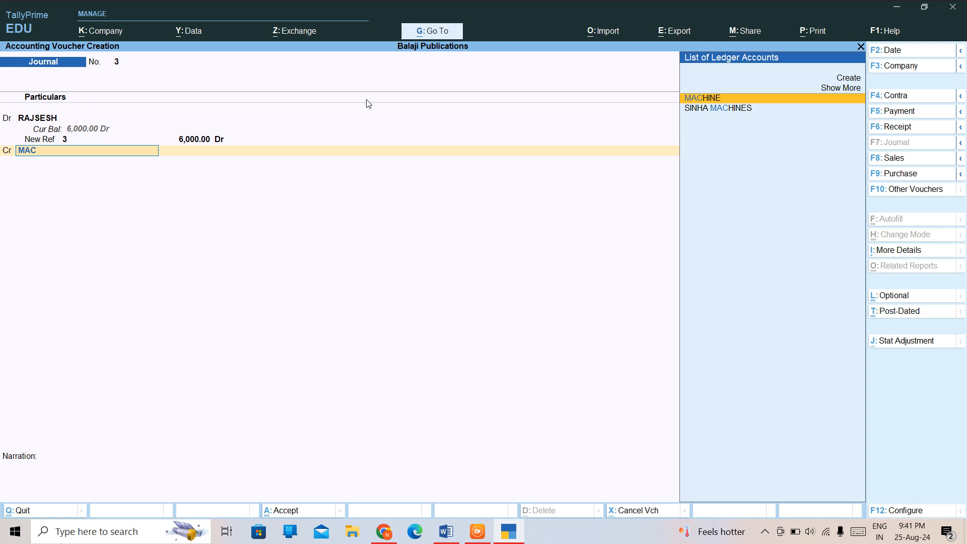
pyautogui.hotkey('alt', 'c')
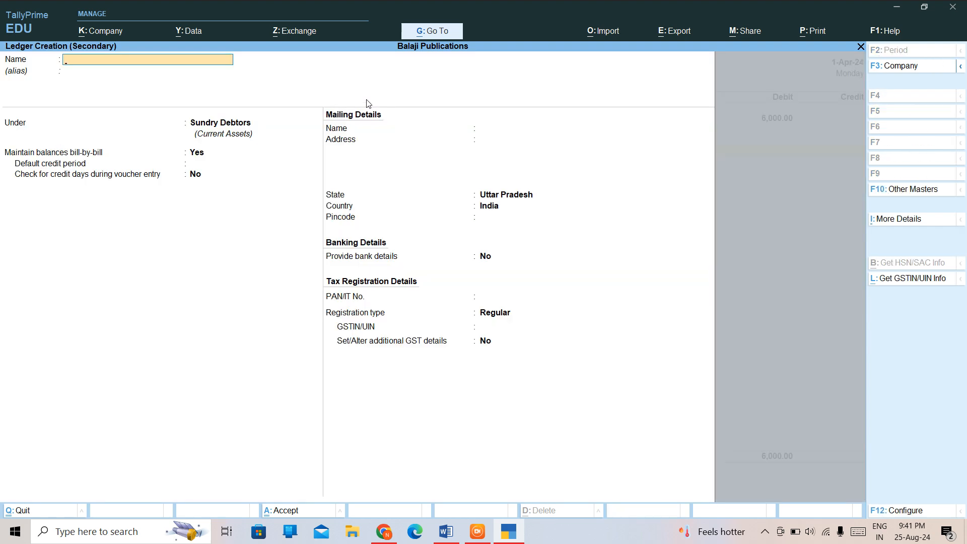
pyautogui.write('MACHINERY')
pyautogui.press('Return')
pyautogui.press('Return')
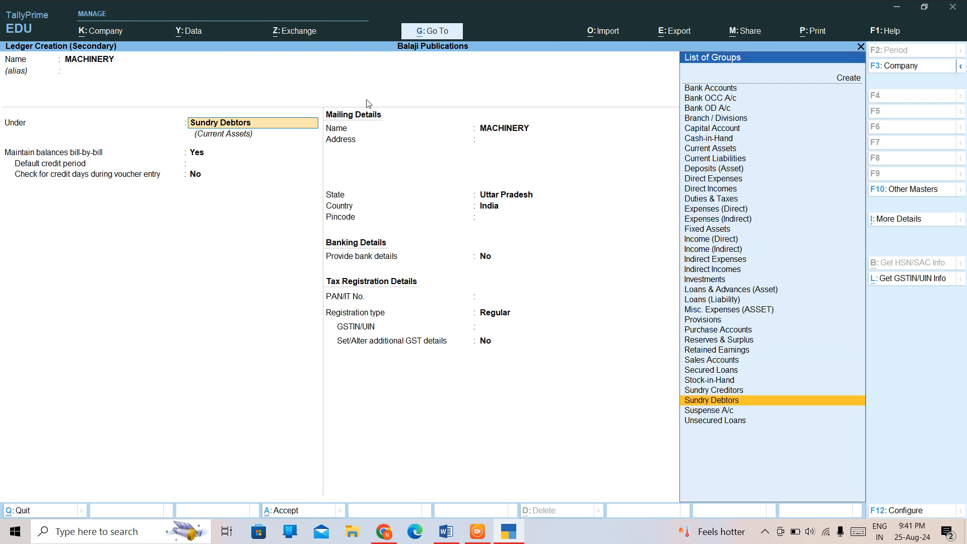
pyautogui.write('FIX')
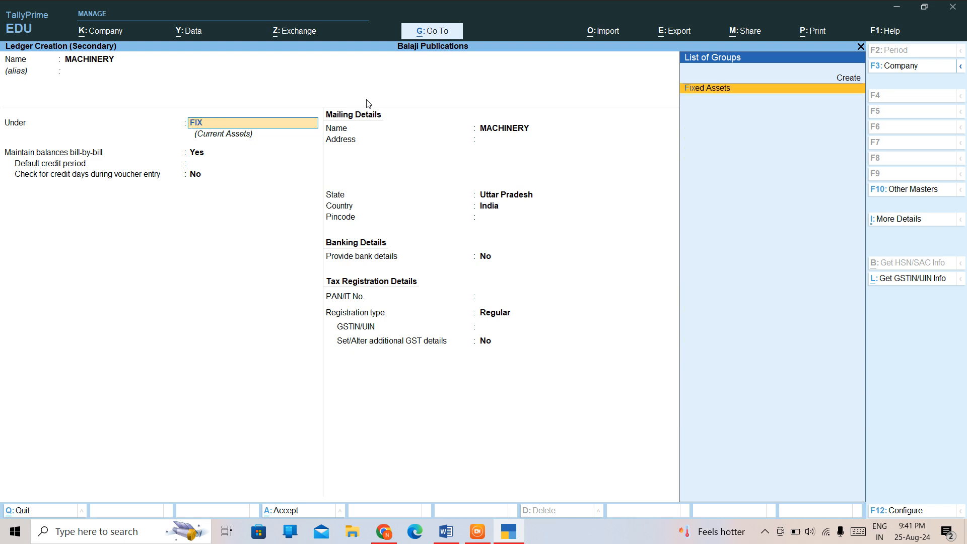
pyautogui.press('Return')
pyautogui.press('Return')
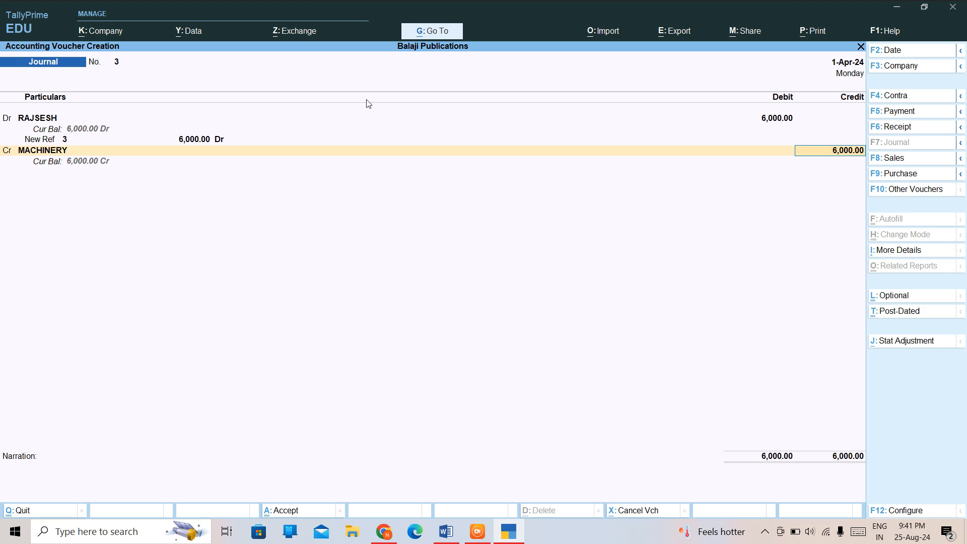
pyautogui.press('Return')
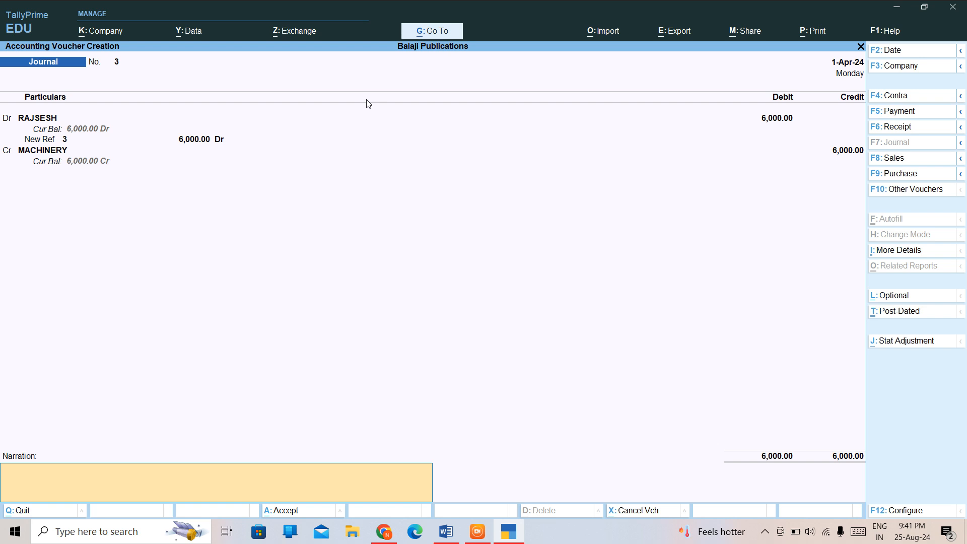
# Step: Enter a narration stating that old machinery was sold to the buyer on credit, and save the journal voucher
pyautogui.write('BEING OLD MACHINERY SOLD TO')
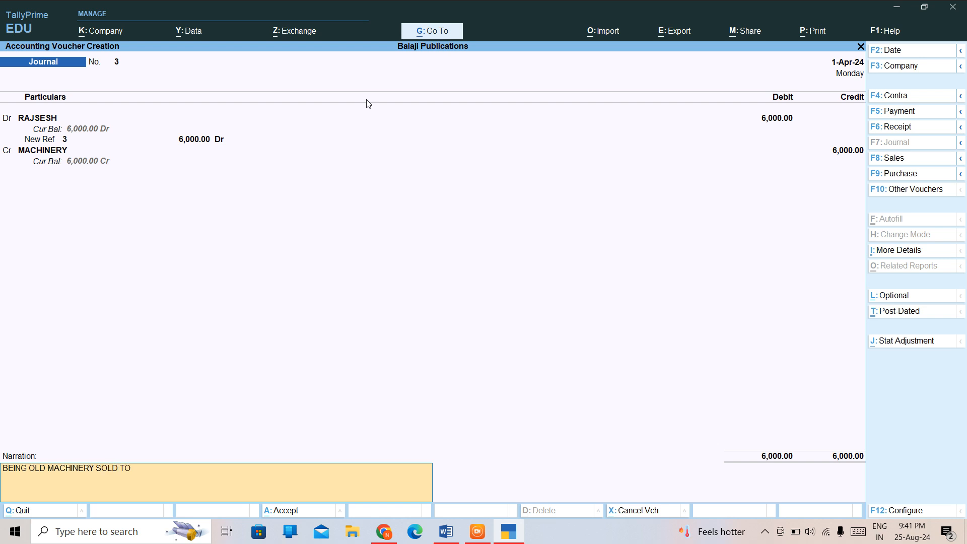
pyautogui.write(' RAJESH P')
pyautogui.press('BackSpace')
pyautogui.write('ON CREDIT.')
pyautogui.hotkey('ctrl', 'a')
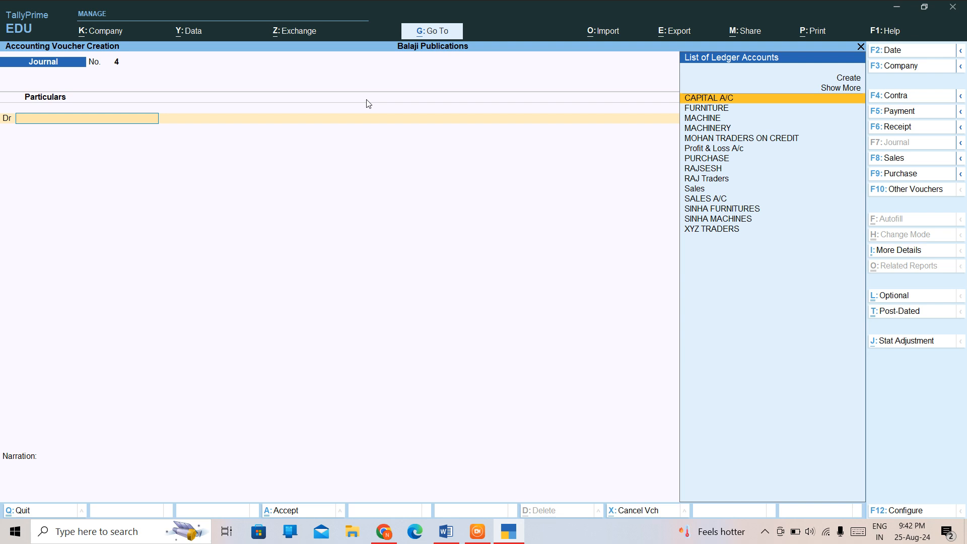
# Step: Leave voucher creation and open the Account Books section of the additional reports
pyautogui.press('Escape')
pyautogui.press('Return')
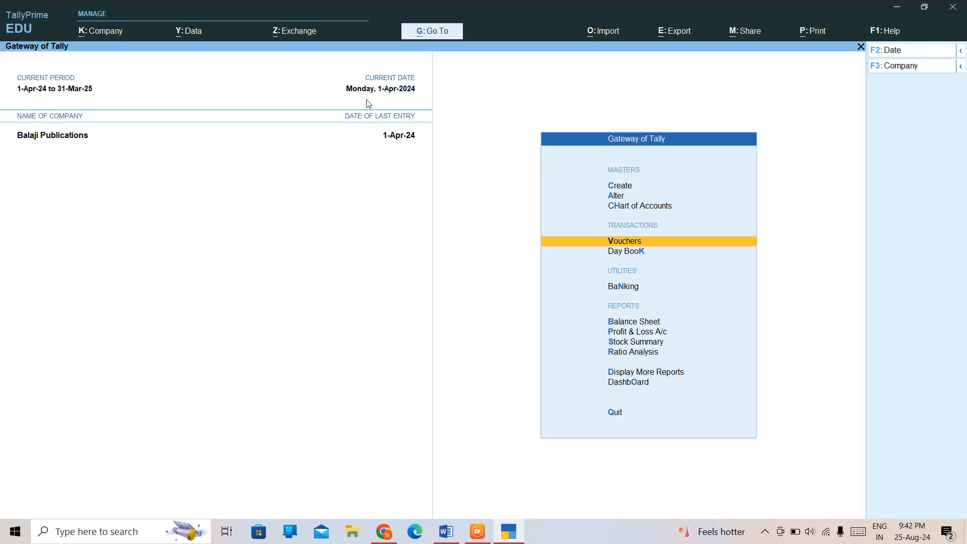
pyautogui.press('Down')
pyautogui.press('Down')
pyautogui.press('Down')
pyautogui.press('Down')
pyautogui.press('Down')
pyautogui.press('Down')
pyautogui.press('Down')
pyautogui.press('Return')
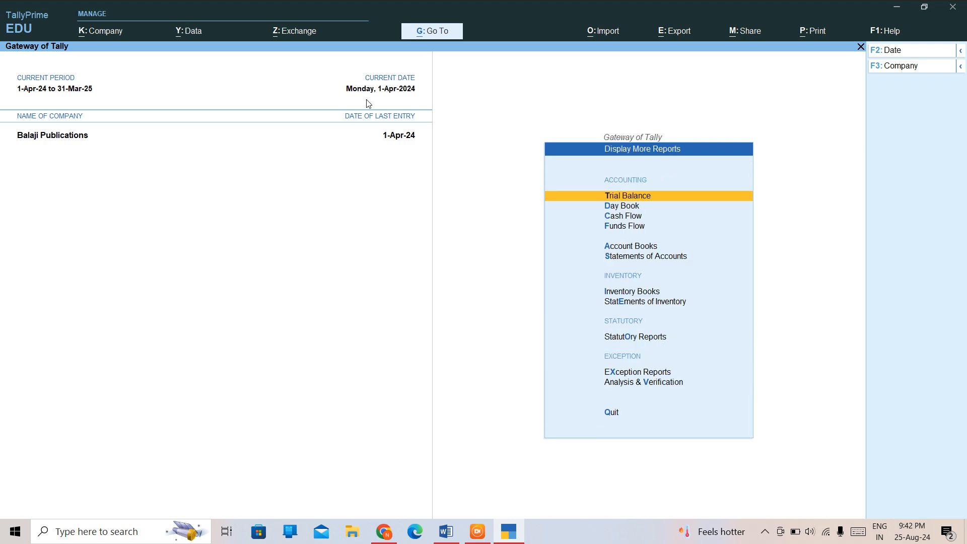
pyautogui.press('Down')
pyautogui.press('Down')
pyautogui.press('Down')
pyautogui.press('Down')
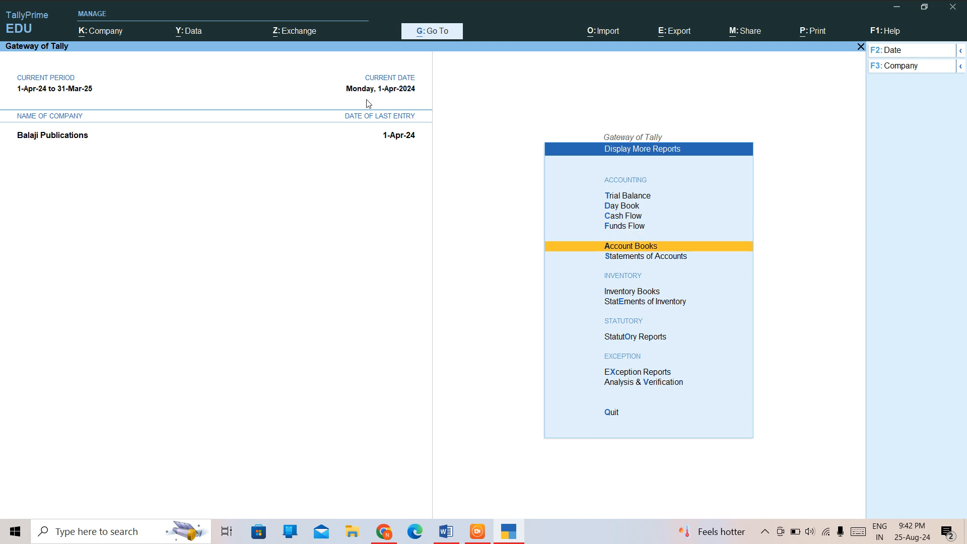
pyautogui.press('Return')
# Step: Open the Journal Register from the account books
pyautogui.press('Down')
pyautogui.press('Down')
pyautogui.press('Down')
pyautogui.press('Down')
pyautogui.press('Down')
pyautogui.press('Down')
pyautogui.press('Down')
pyautogui.press('Down')
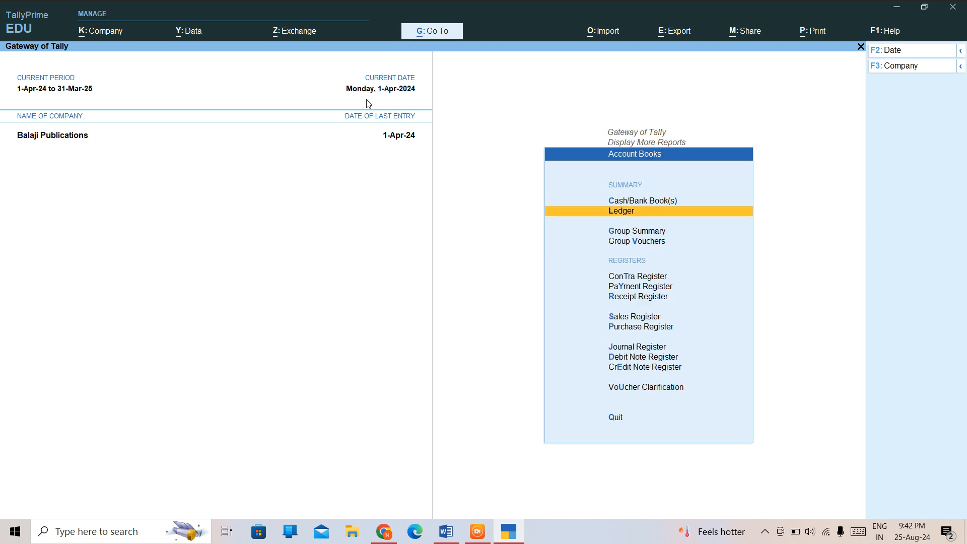
pyautogui.press('Down')
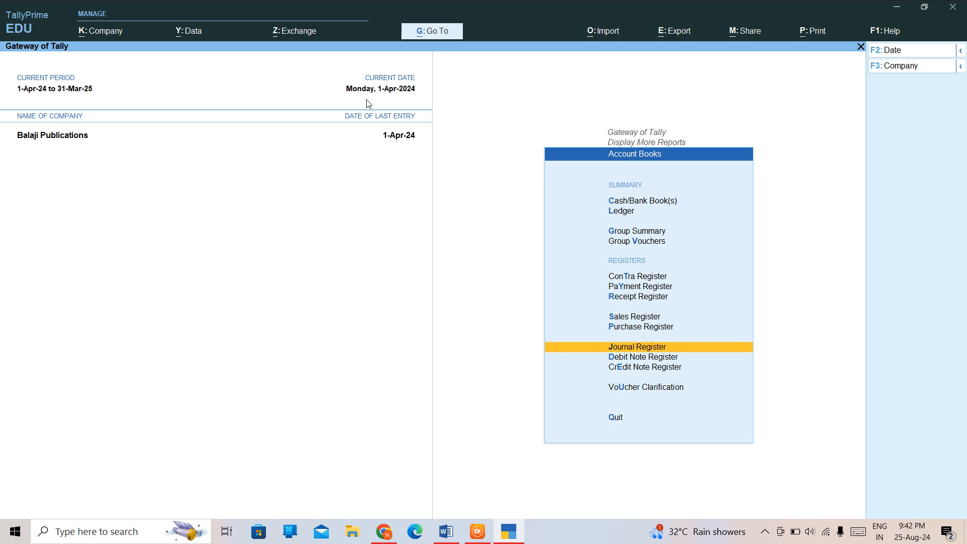
pyautogui.press('Return')
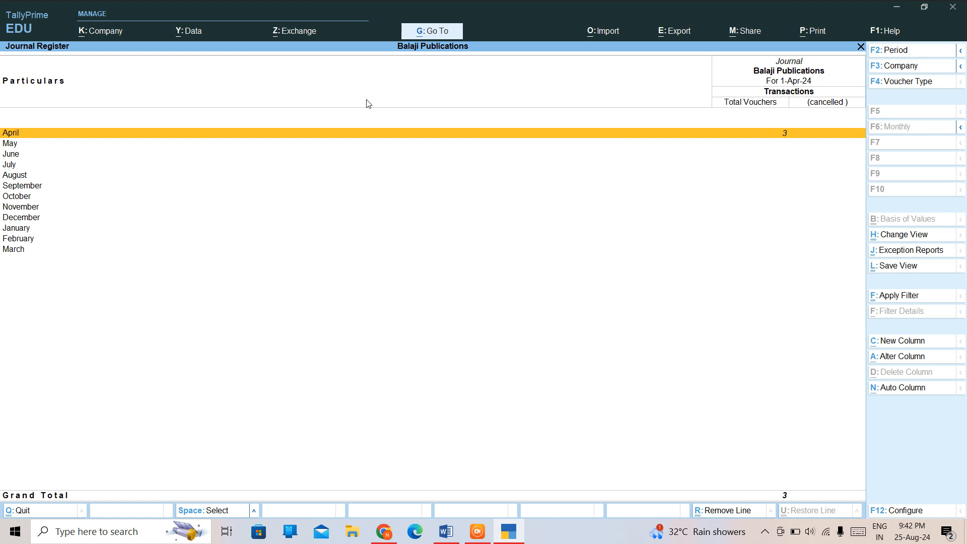
# Step: Examine the list of journal vouchers recorded in April, going through the furniture, machine and buyer entries
pyautogui.press('Return')
pyautogui.press('Down')
pyautogui.press('Down')
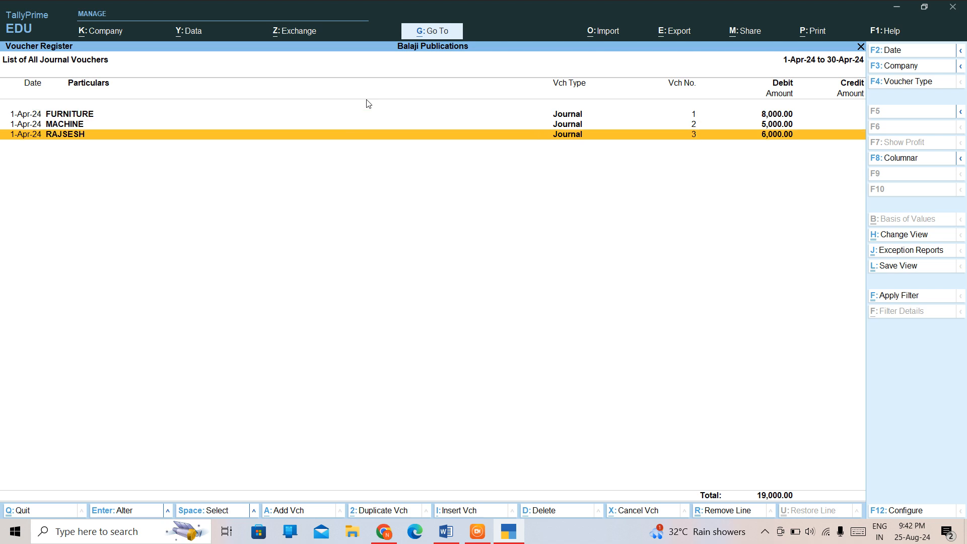
pyautogui.press('Up')
pyautogui.press('Up')
pyautogui.press('Down')
pyautogui.press('Down')
pyautogui.press('Escape')
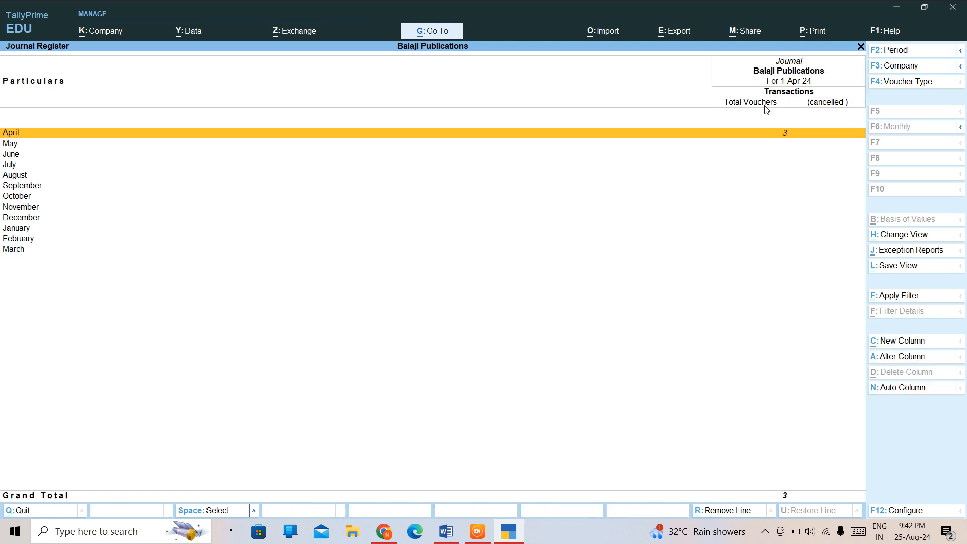
# Step: Close the Journal Register and the report lists, returning to the Vouchers entry of the Gateway of Tally
pyautogui.press('Escape')
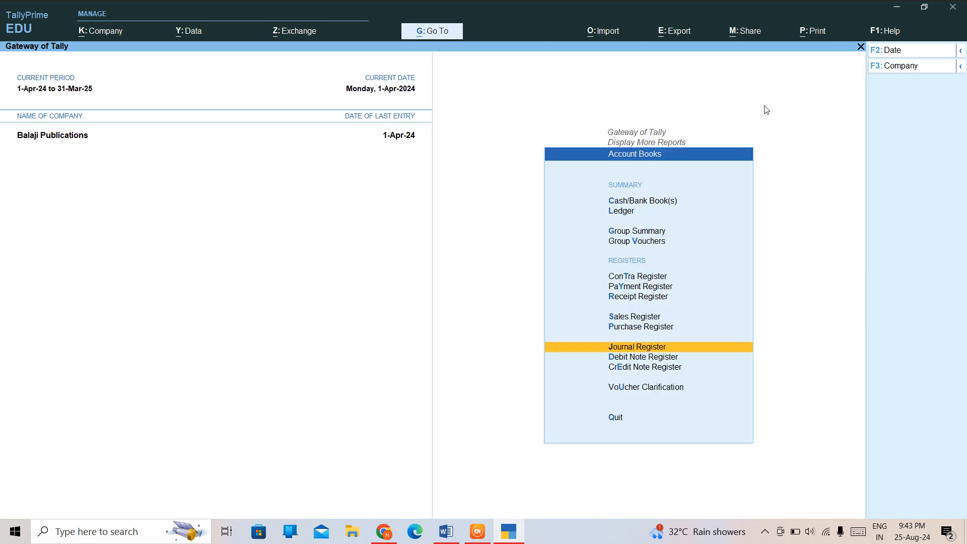
pyautogui.press('Escape')
pyautogui.press('Up')
pyautogui.press('Up')
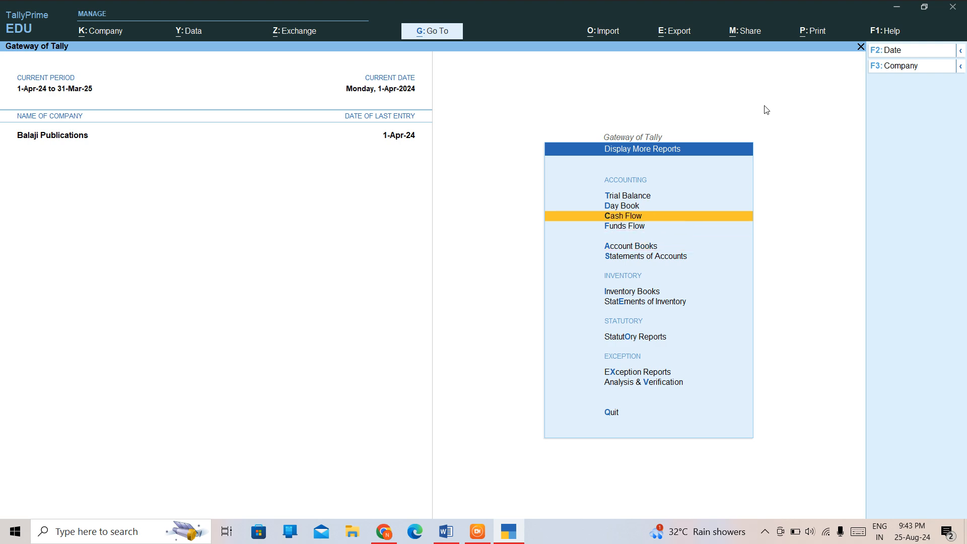
pyautogui.press('Escape')
pyautogui.press('Up')
pyautogui.press('Up')
pyautogui.press('Up')
pyautogui.press('Up')
pyautogui.press('Up')
pyautogui.press('Up')
pyautogui.press('Up')
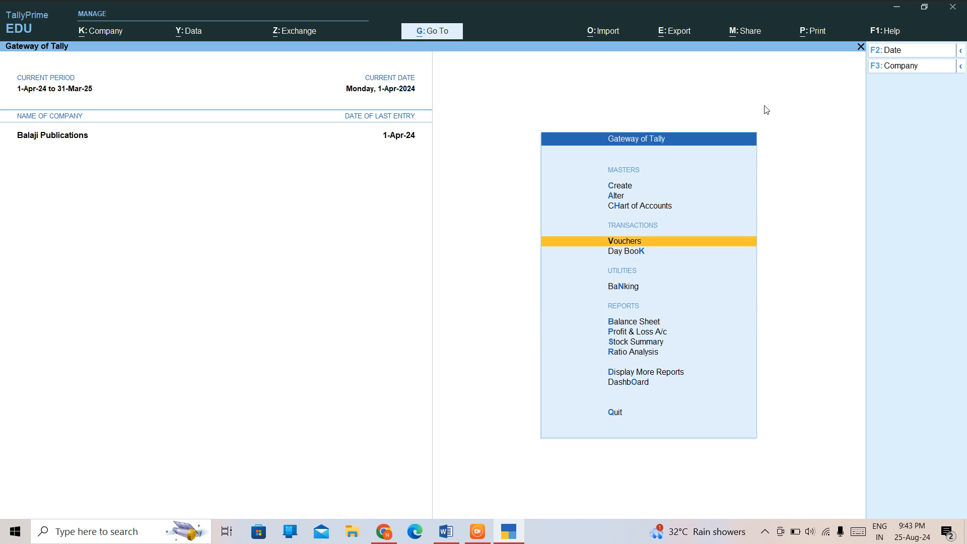
# Step: Open voucher entry and go back through the saved journal vouchers to voucher No. 2
pyautogui.press('Return')
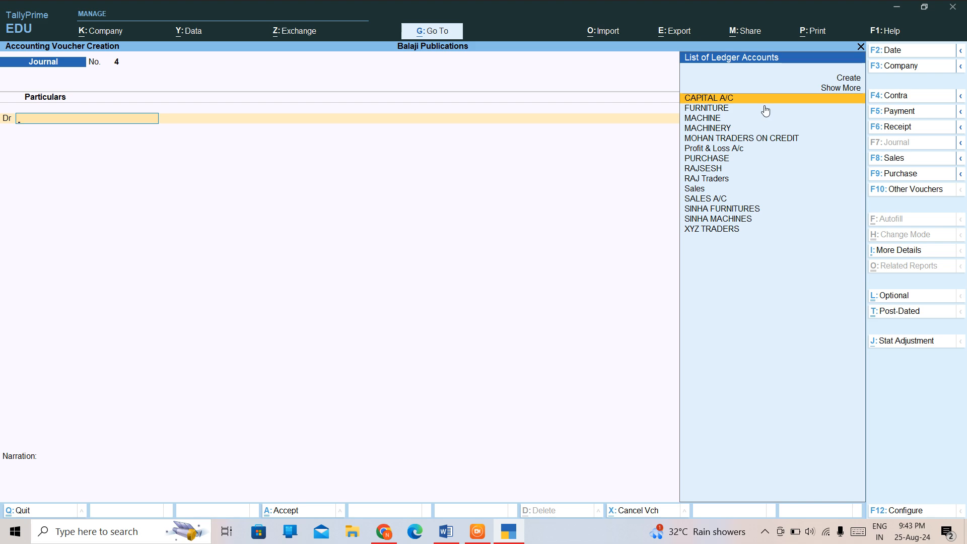
pyautogui.press('pageup')
pyautogui.press('pageup')
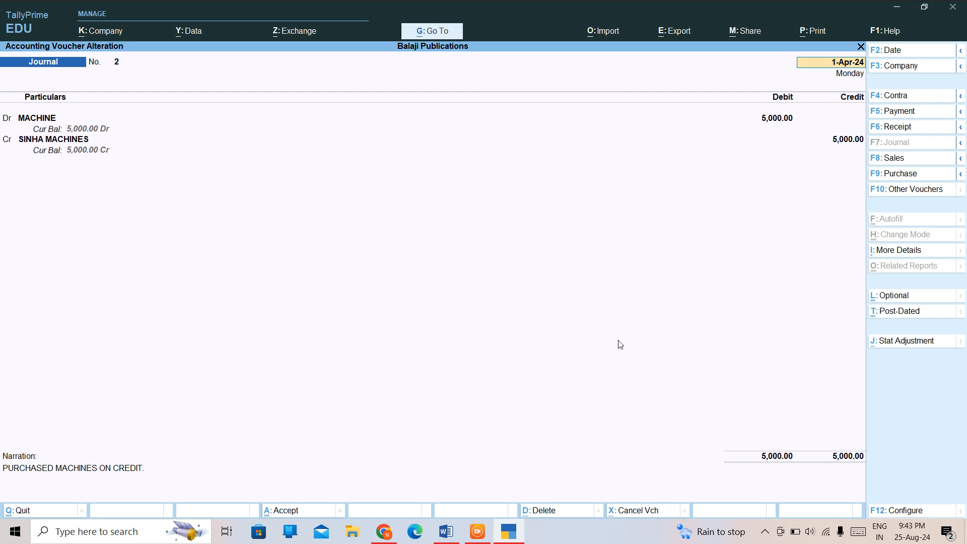
# Step: Switch to the Word notes and review the example entries and the listed uses of journal vouchers
pyautogui.click(451, 540)
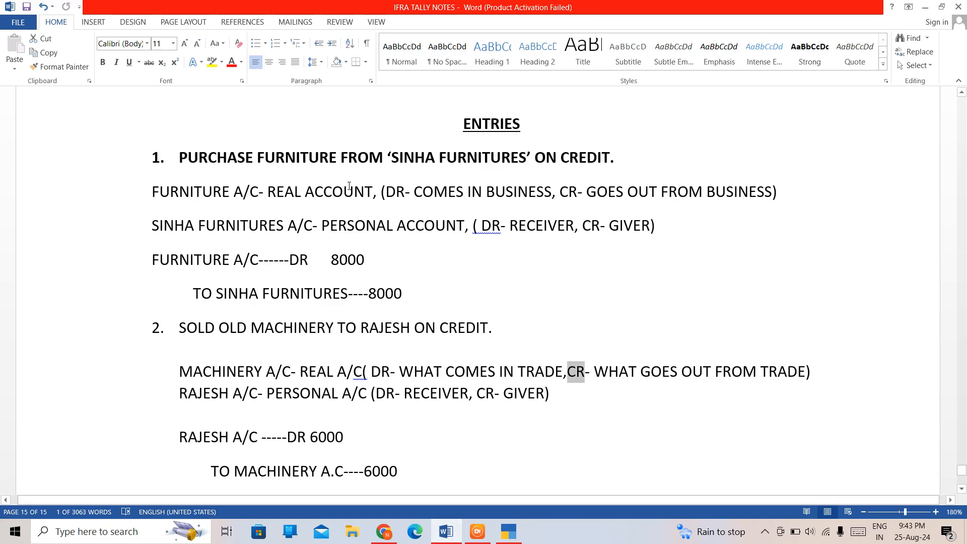
pyautogui.press('Up')
pyautogui.press('Up')
pyautogui.press('Up')
pyautogui.press('Up')
pyautogui.press('Up')
pyautogui.press('Up')
pyautogui.press('Up')
pyautogui.press('Up')
pyautogui.press('Up')
pyautogui.press('Up')
pyautogui.press('Up')
pyautogui.press('Up')
pyautogui.press('Up')
pyautogui.press('Up')
pyautogui.press('Up')
pyautogui.press('Down')
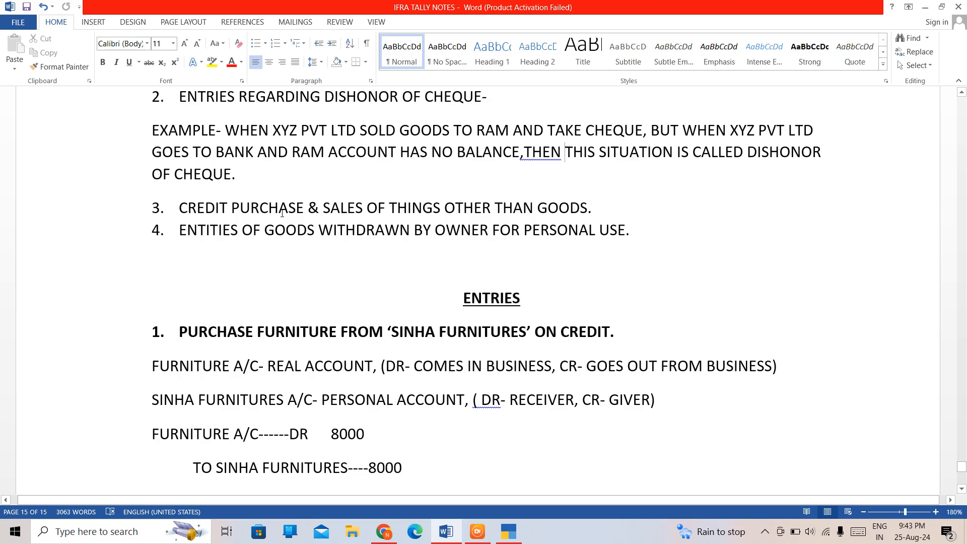
pyautogui.press('Up')
pyautogui.press('Up')
pyautogui.press('Up')
pyautogui.press('Up')
pyautogui.press('Up')
pyautogui.press('Up')
pyautogui.press('Up')
pyautogui.press('Up')
pyautogui.press('Up')
pyautogui.press('Up')
pyautogui.press('Up')
pyautogui.press('Up')
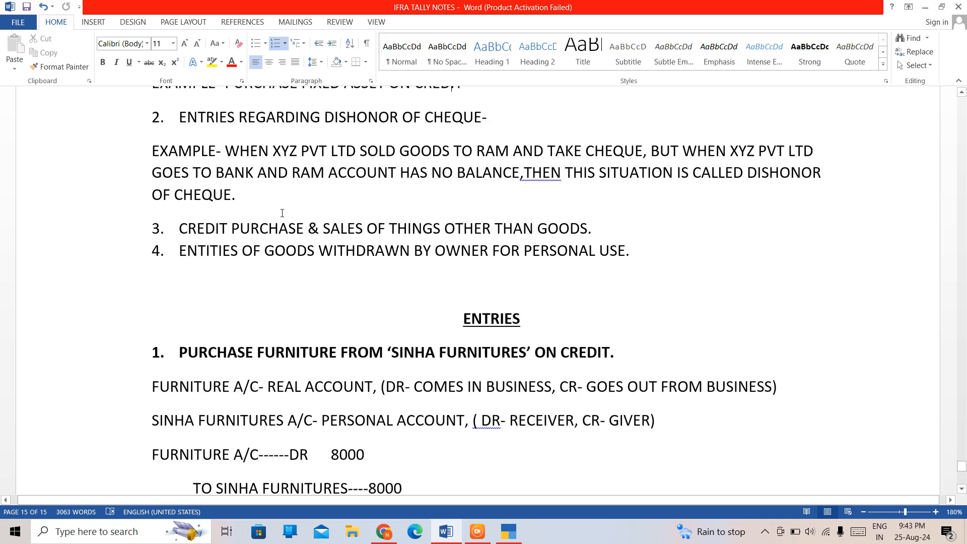
# Step: Look over the journal voucher definition and the start of its uses in the notes, and switch back to TallyPrime
pyautogui.press('Down')
pyautogui.press('Down')
pyautogui.press('Down')
pyautogui.press('Down')
pyautogui.press('Down')
pyautogui.press('Down')
pyautogui.press('Down')
pyautogui.press('Down')
pyautogui.press('Down')
pyautogui.press('Down')
pyautogui.press('Down')
pyautogui.press('Down')
pyautogui.press('Down')
pyautogui.press('Down')
pyautogui.press('Down')
pyautogui.press('Down')
pyautogui.press('Down')
pyautogui.press('Down')
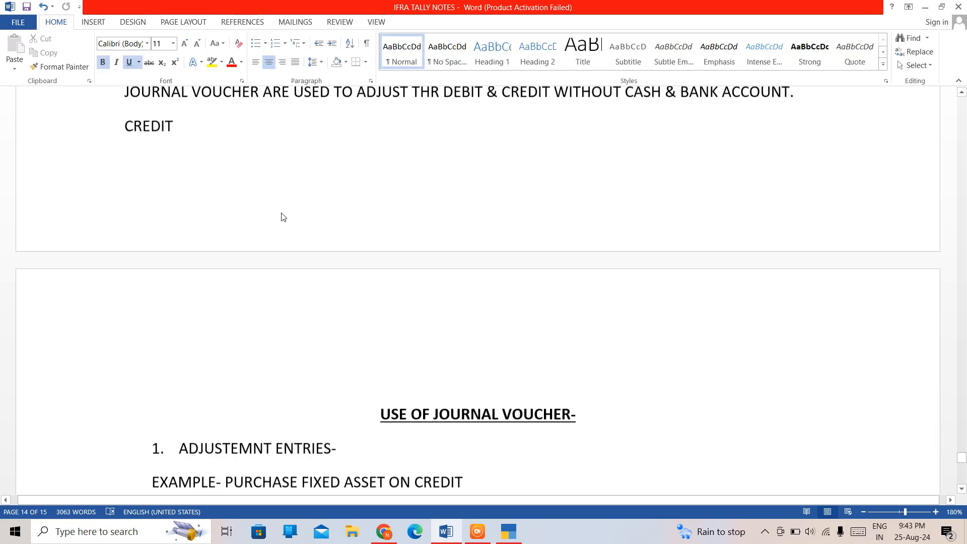
pyautogui.click(509, 531)
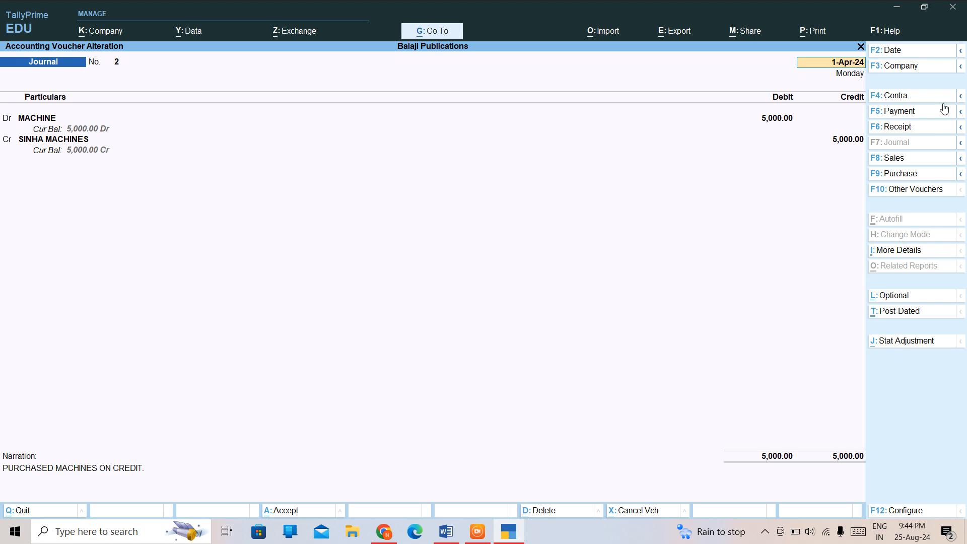